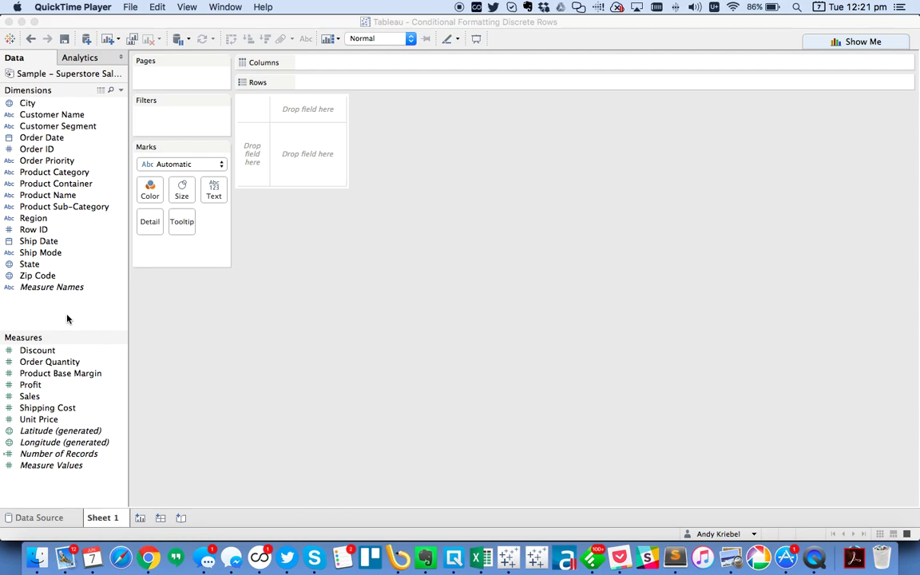
Step: Switch to Chrome showing the Evolytics article on conditionally formatting individual rows
key("super+Tab")
key("super+Tab")
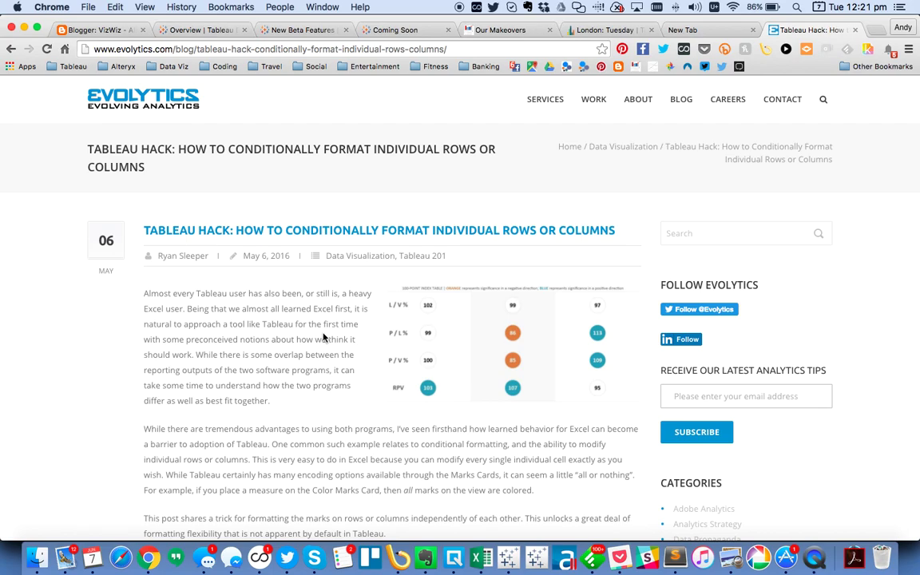
Step: Scroll to the article's four-placeholder worksheet example, then return to the empty Tableau sheet
scroll(323, 337, "down", 20)
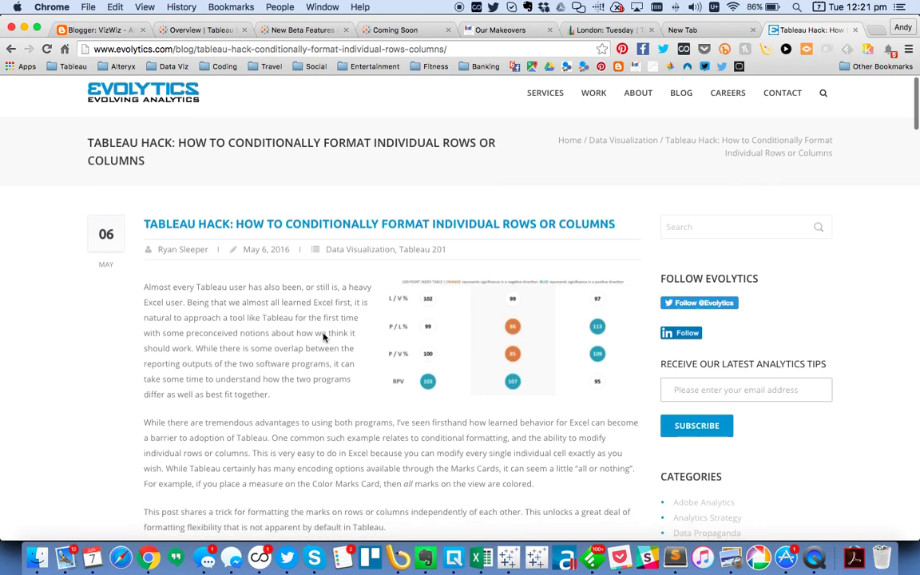
scroll(323, 336, "down", 8)
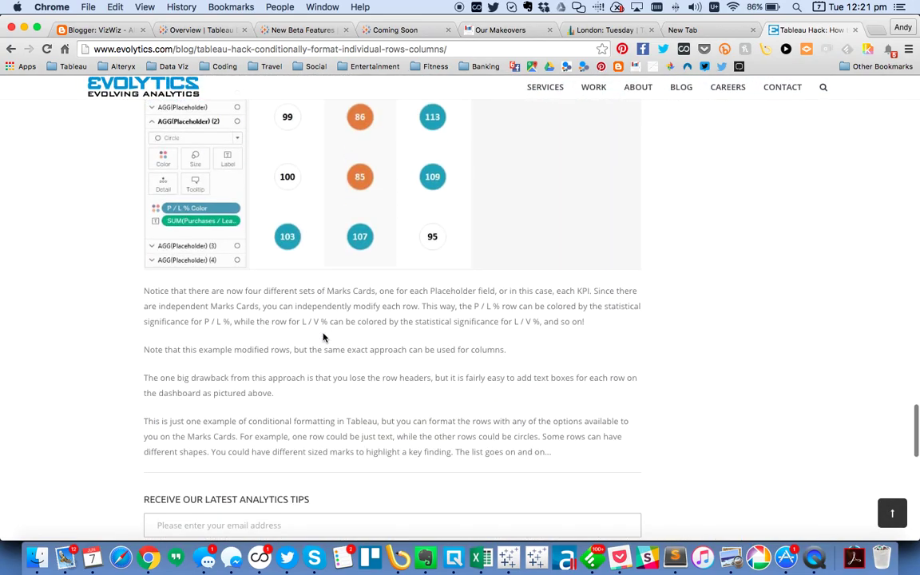
scroll(323, 335, "up", 6)
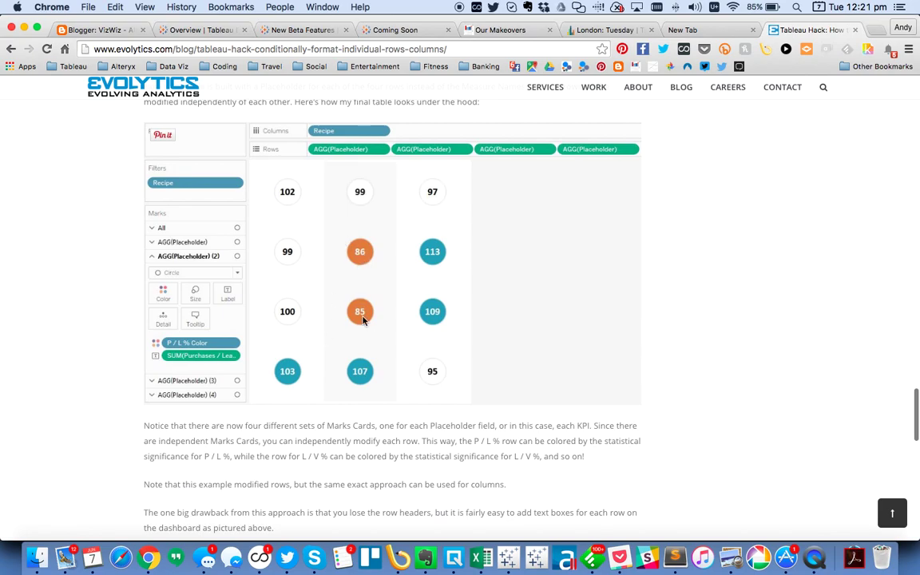
scroll(377, 330, "down", 4)
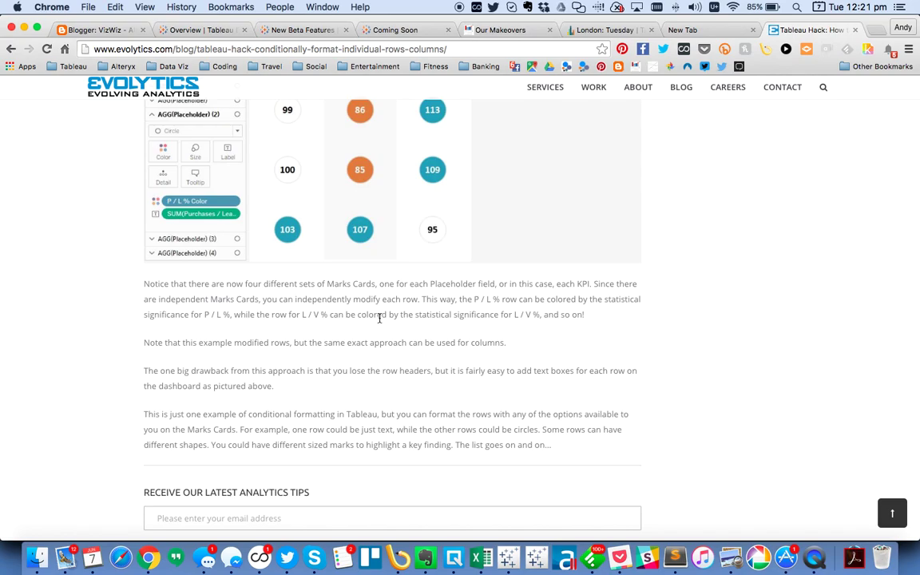
key("super+Tab")
key("super+Tab")
key("super+Tab")
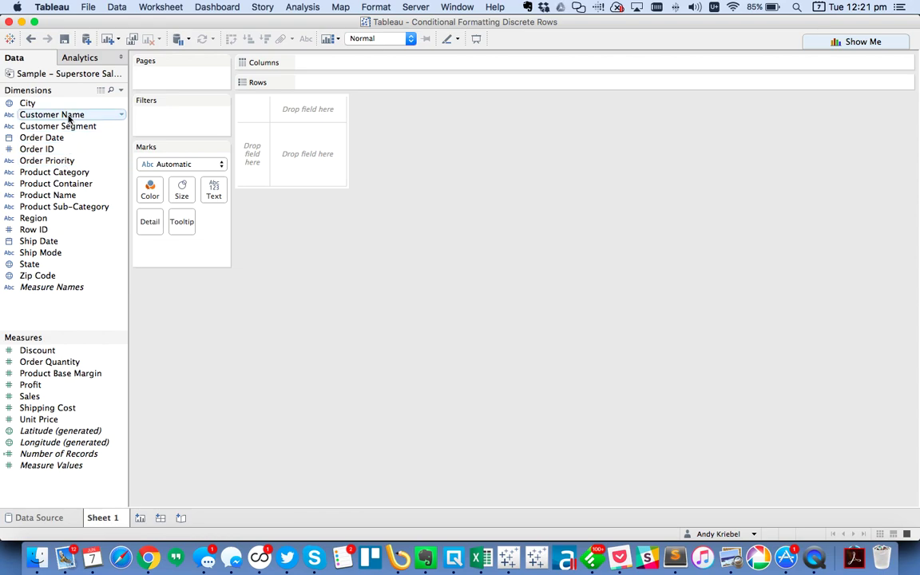
Step: Put Customer Name on Rows and Sales on Columns to chart SUM(Sales) bars per customer
left_click_drag(69, 118, 261, 161)
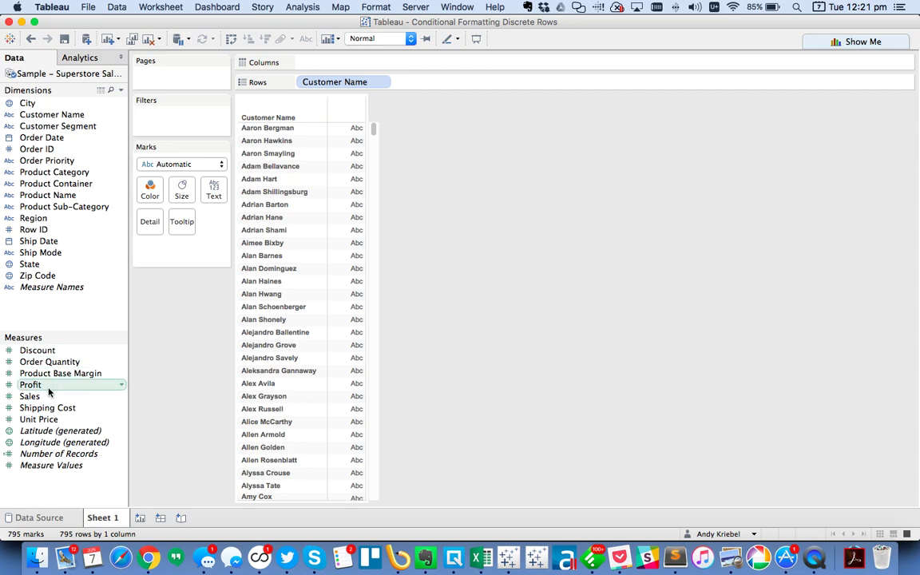
left_click_drag(32, 396, 335, 63)
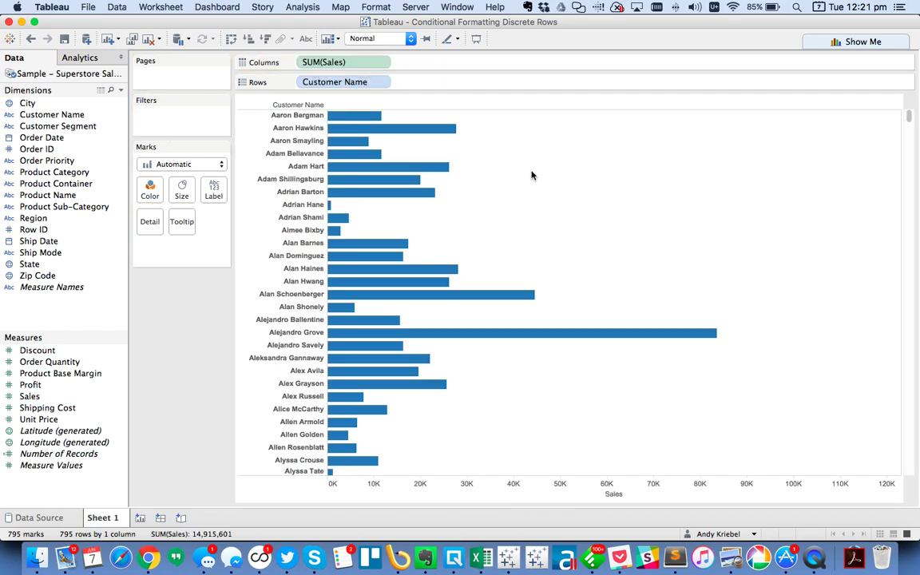
left_click(120, 91)
Step: Create a calculated field 'Profit Ratio' as SUM([Profit])/SUM([Sales])
left_click(90, 104)
type("Profit Ratio")
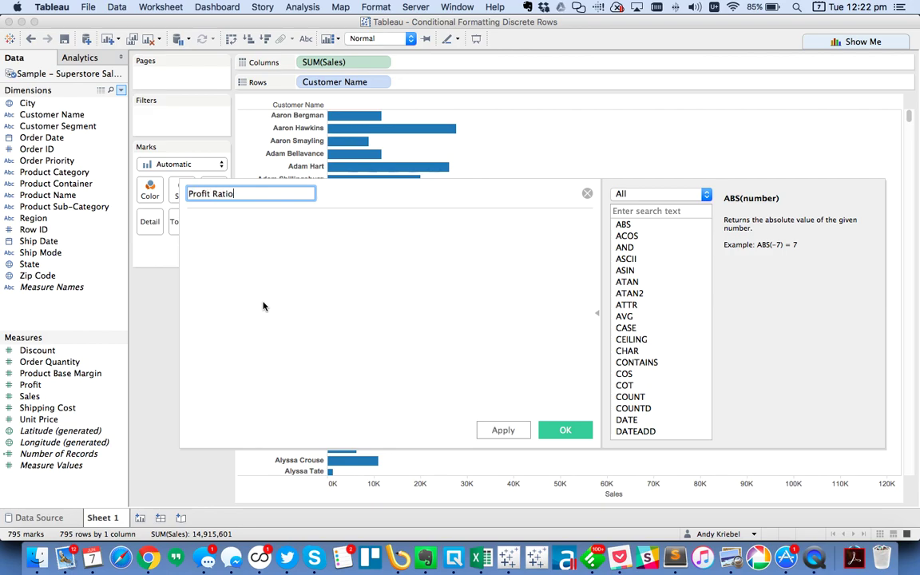
key("Tab")
type("SUM(pr")
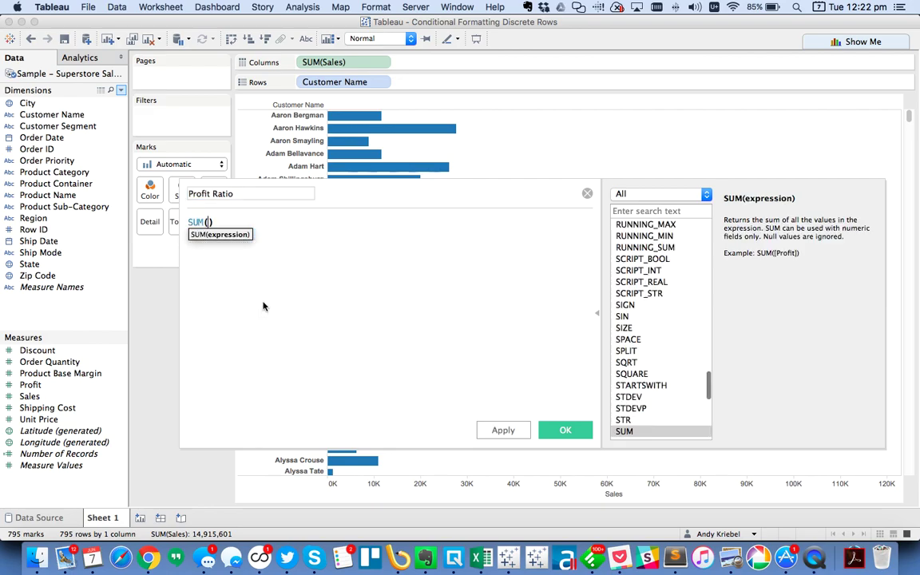
key("Down")
key("Down")
key("Down")
key("Down")
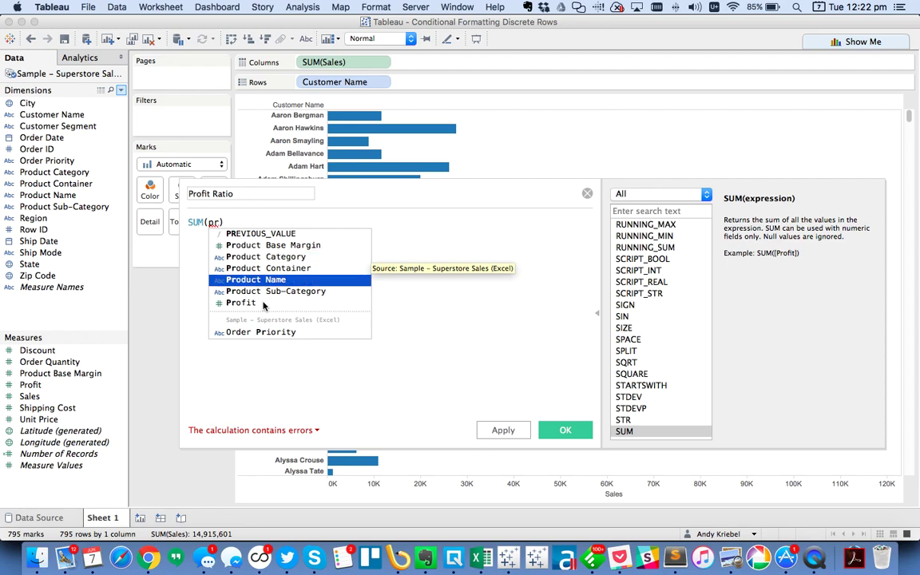
key("Down")
key("Down")
key("Return")
type("/sum")
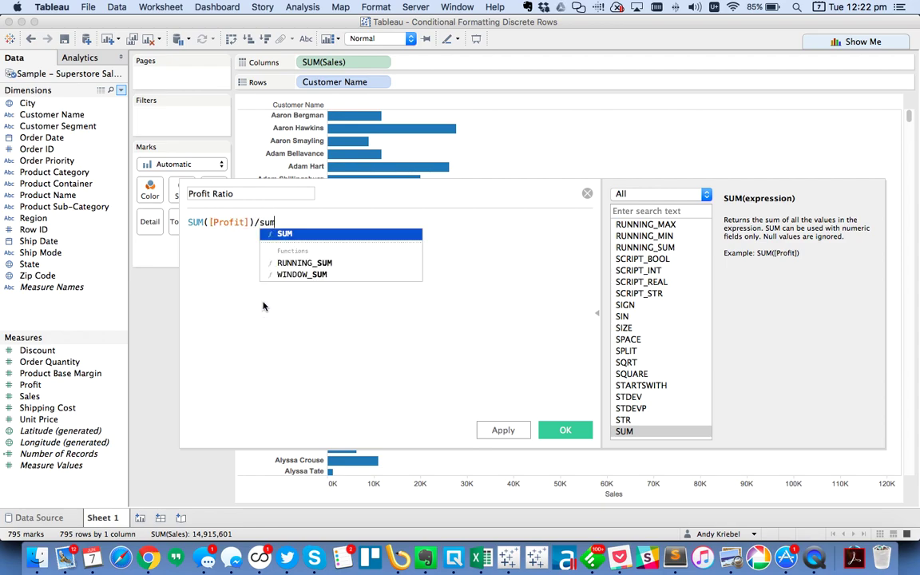
type("(sale")
key("Return")
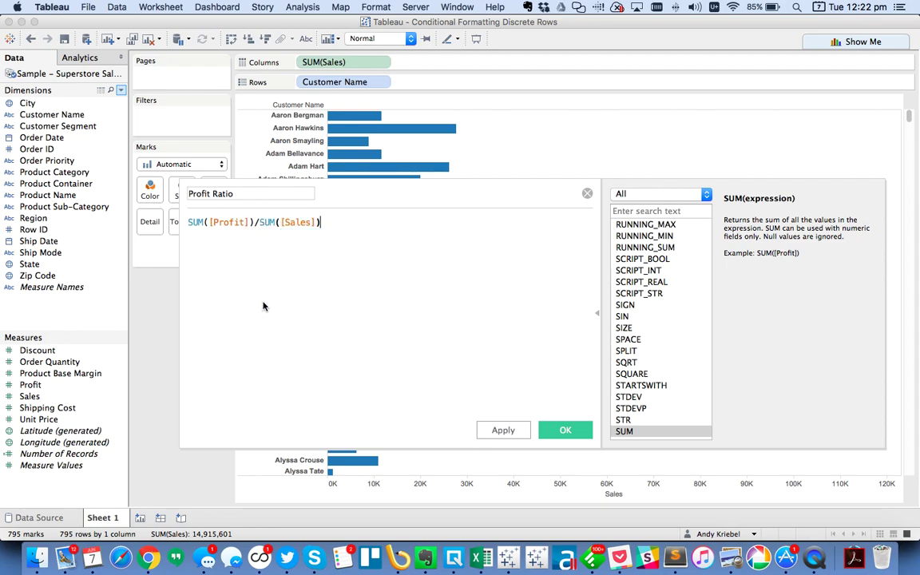
left_click(565, 431)
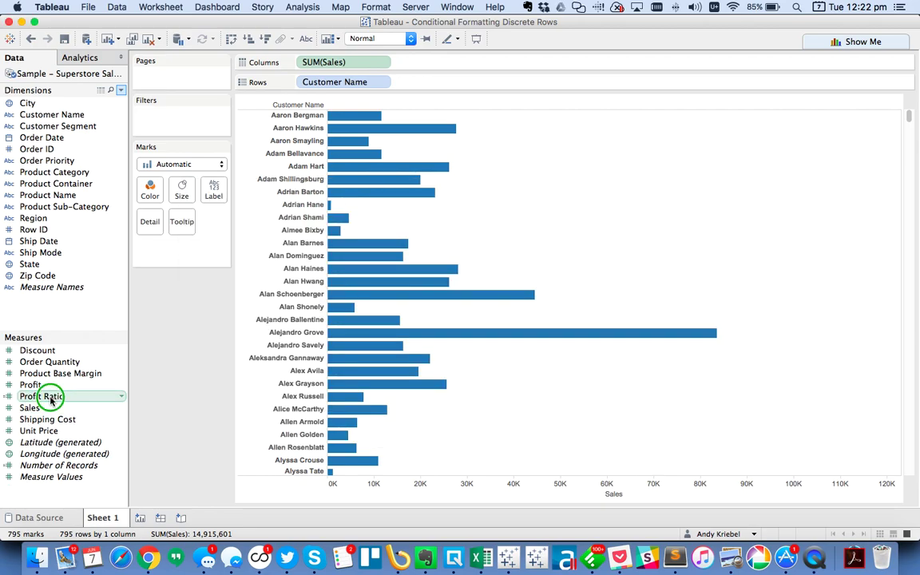
Step: Set Profit Ratio's default number format to Percentage with 0 decimals
right_click(47, 397)
mouse_move(136, 321)
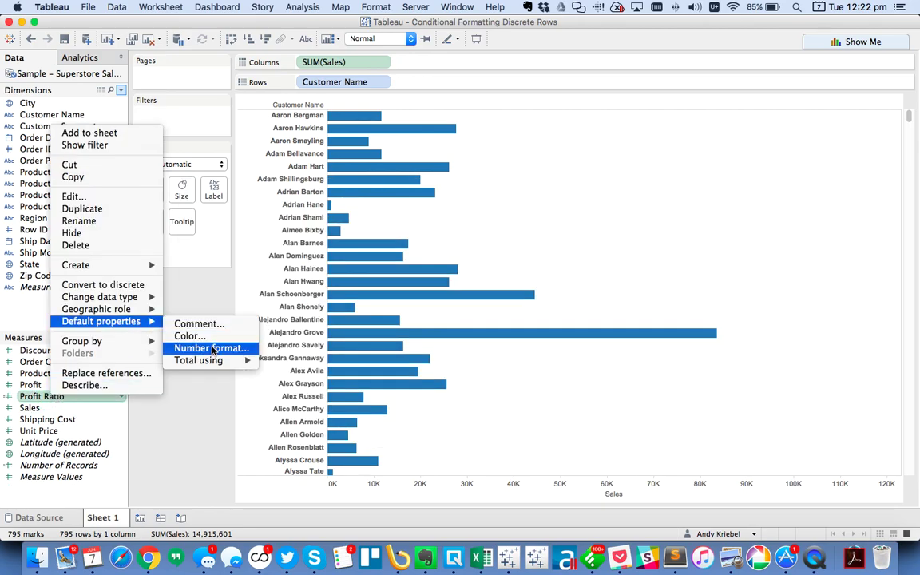
left_click(213, 349)
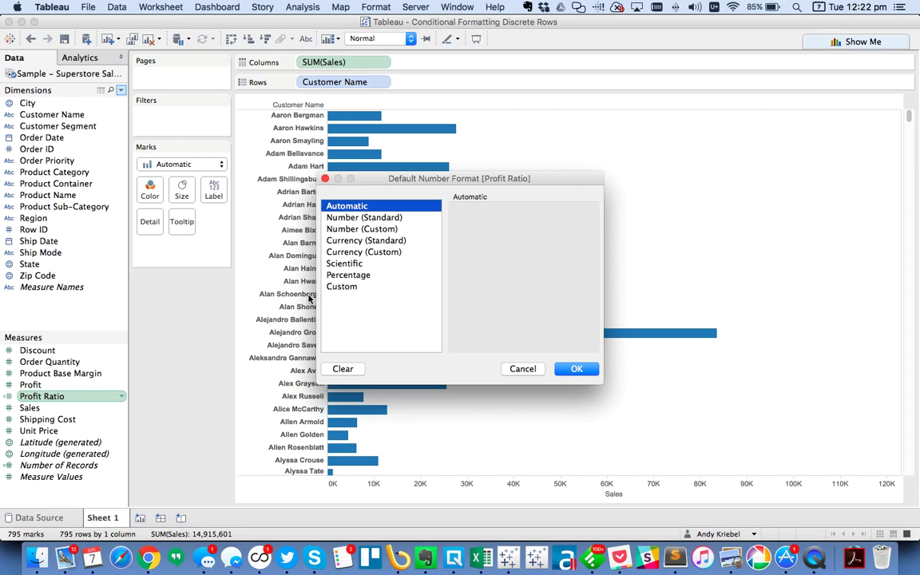
left_click(361, 275)
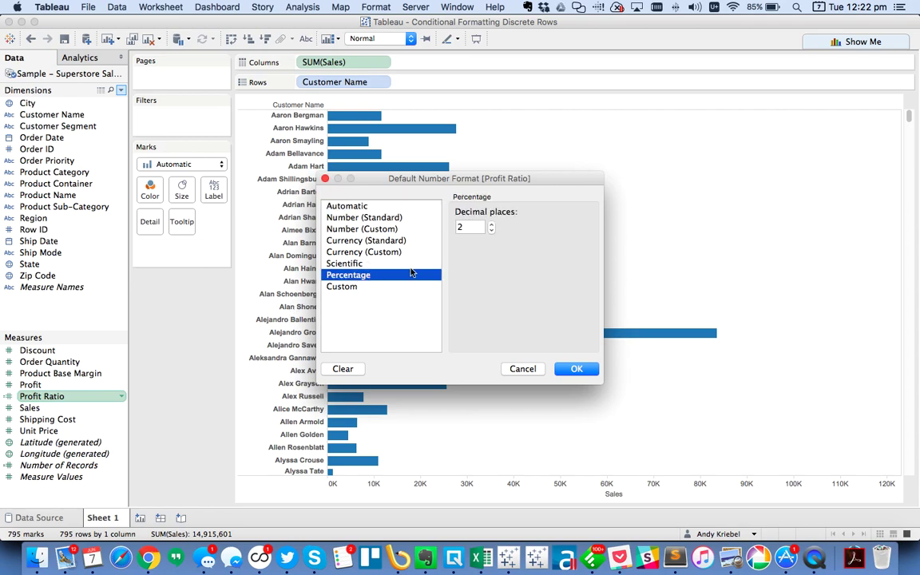
left_click(491, 230)
left_click(492, 231)
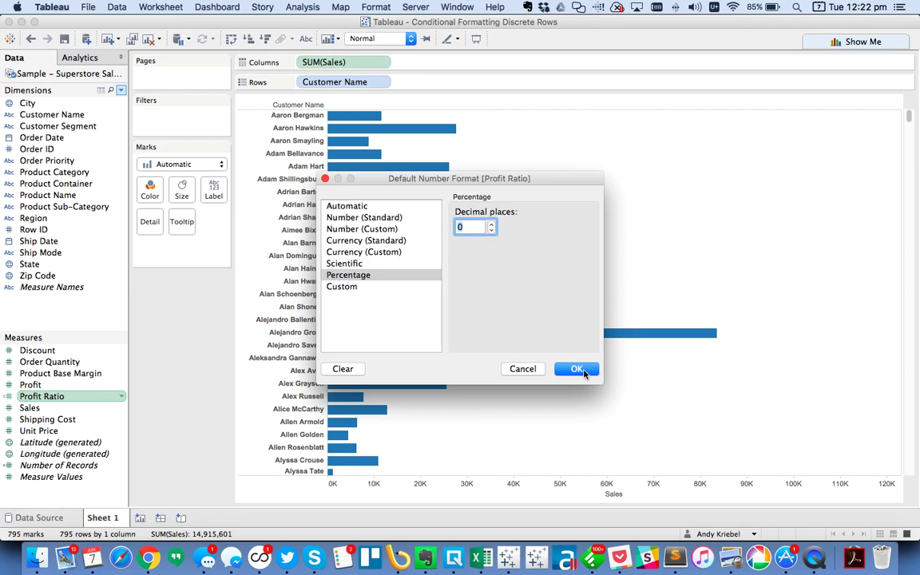
left_click(576, 369)
Step: Add Profit Ratio beside Sales plus a second copy on a synchronized dual axis
left_click_drag(42, 396, 428, 215)
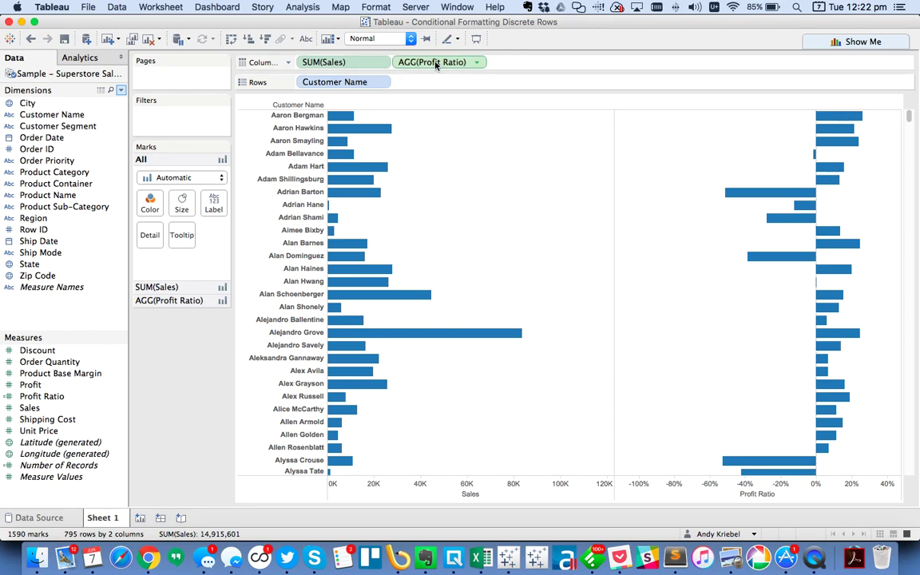
left_click_drag(434, 63, 620, 124)
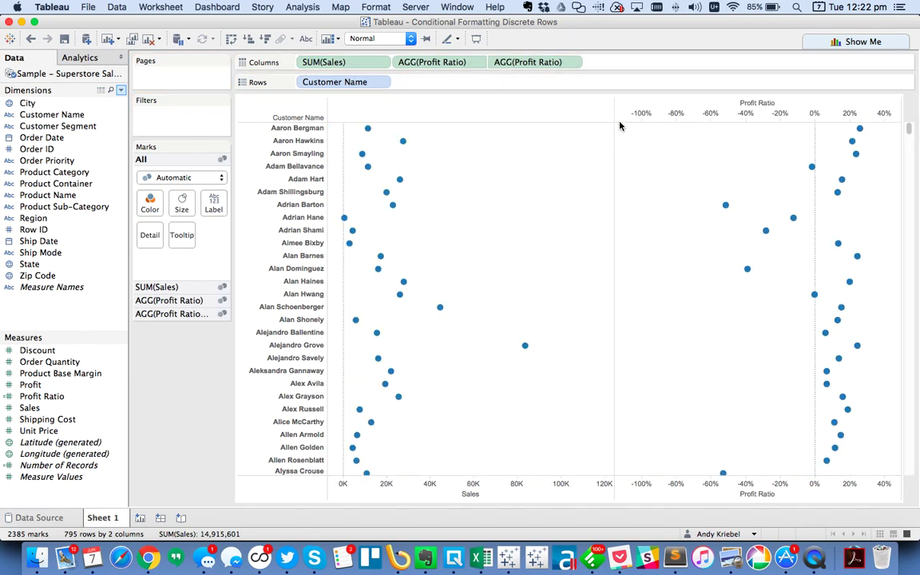
right_click(653, 114)
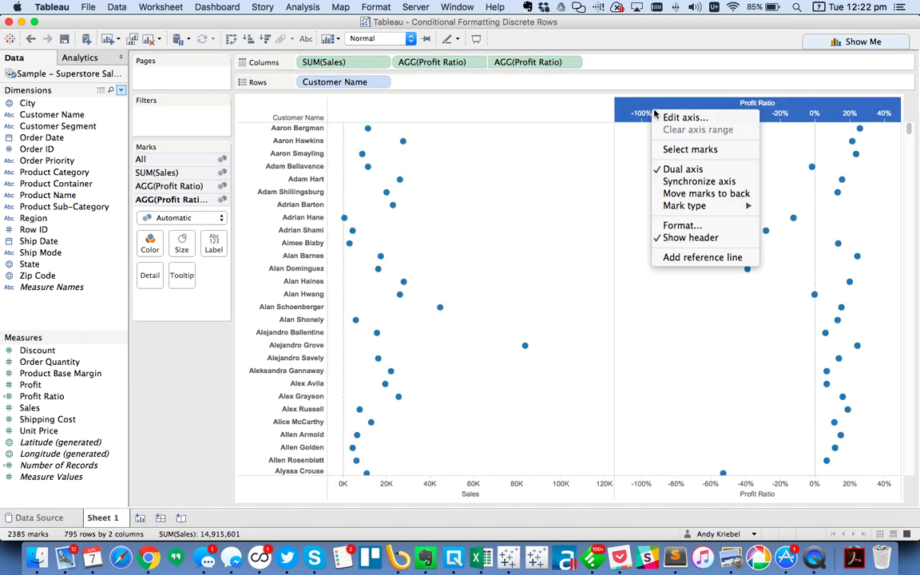
left_click(687, 181)
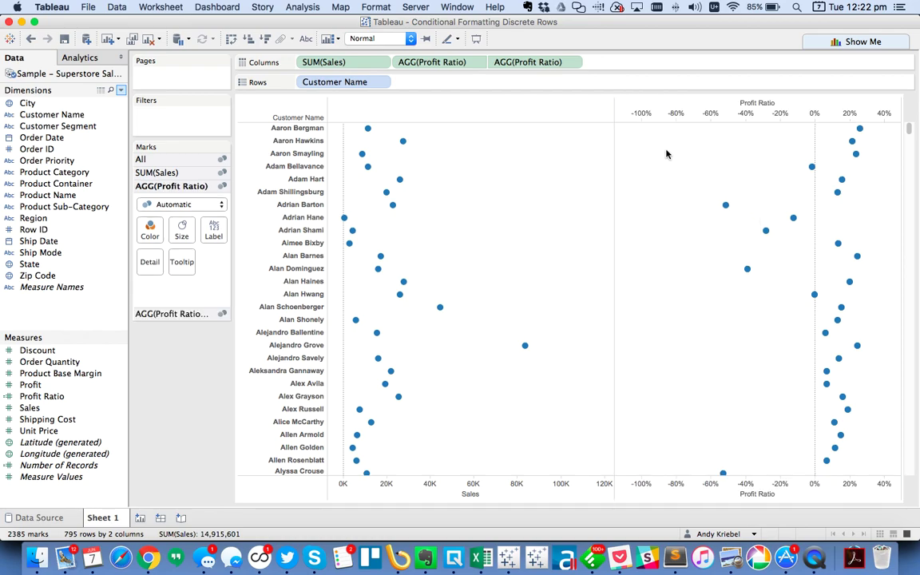
Step: Set the Sales marks card to Bar
mouse_move(361, 142)
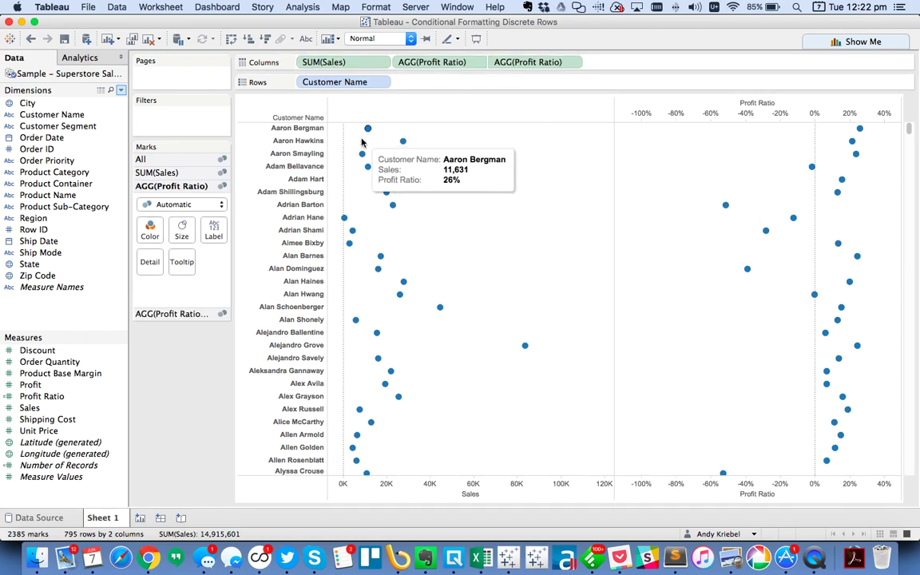
left_click(315, 62)
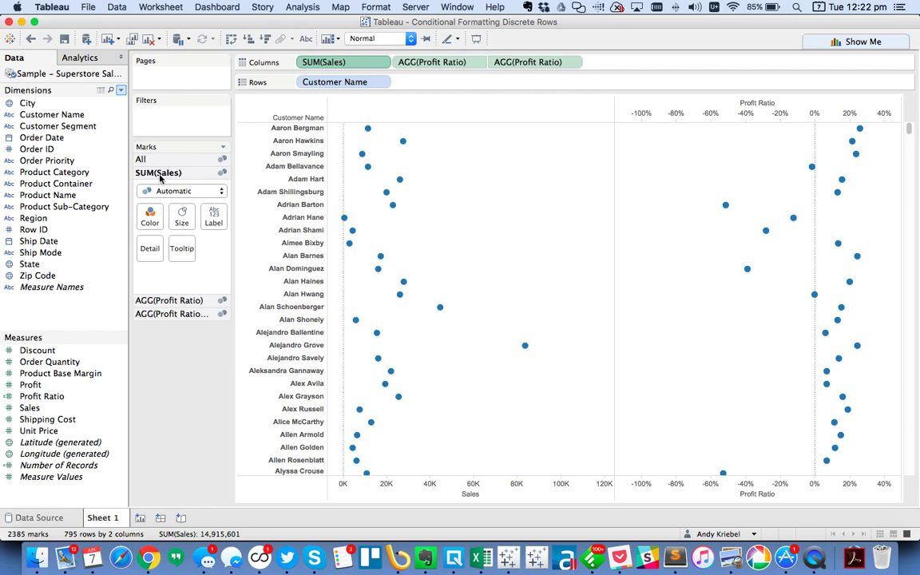
left_click(168, 191)
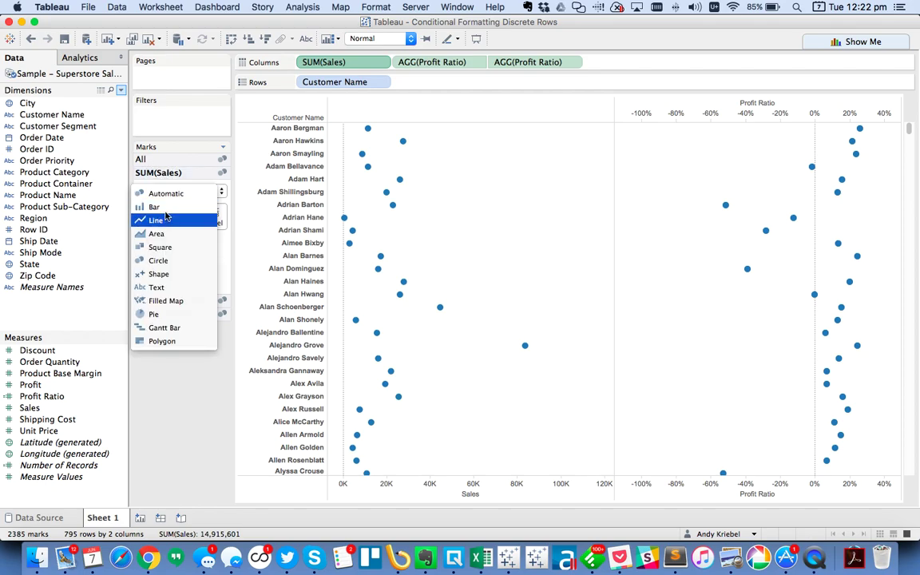
left_click(161, 205)
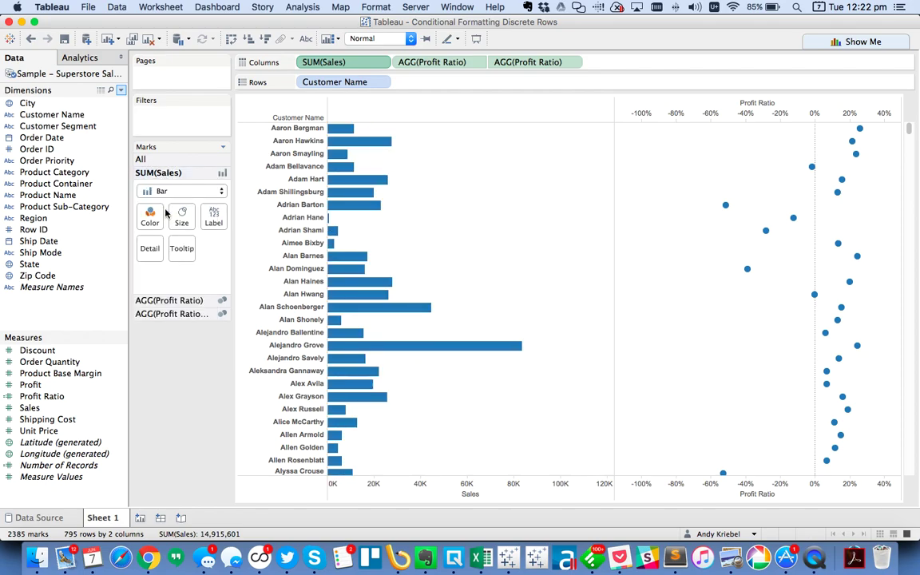
Step: Make the first Profit Ratio layer minimum-size bars and the second layer circles
left_click(168, 300)
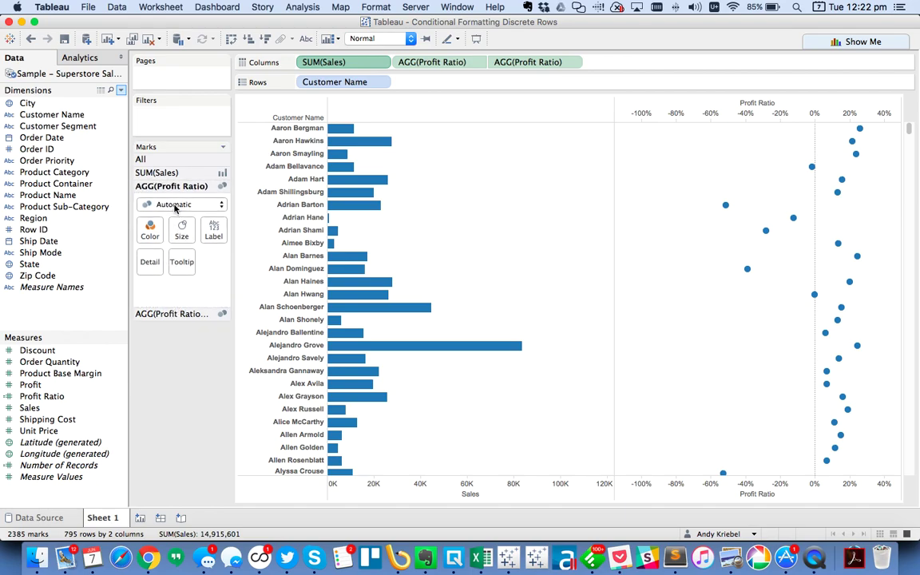
left_click(175, 206)
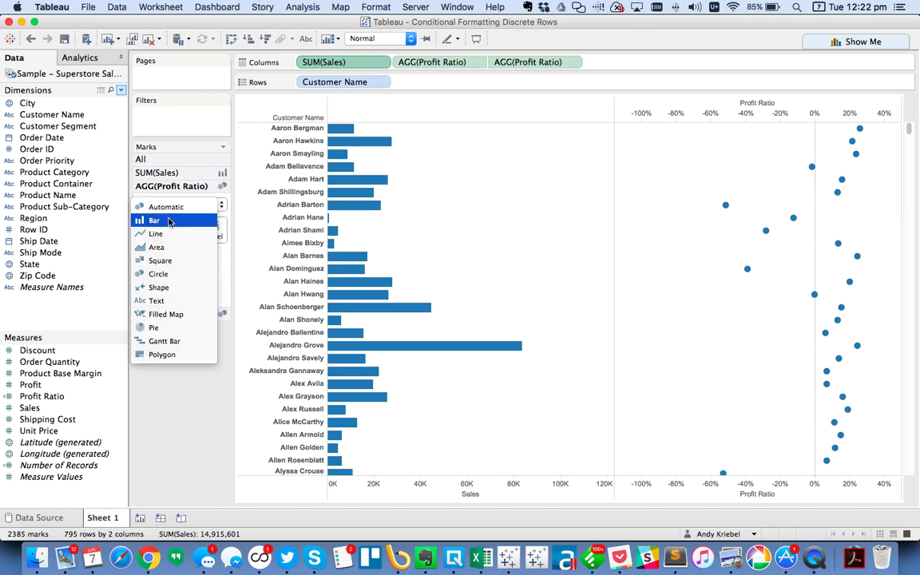
left_click(163, 215)
left_click(182, 230)
left_click_drag(256, 261, 177, 261)
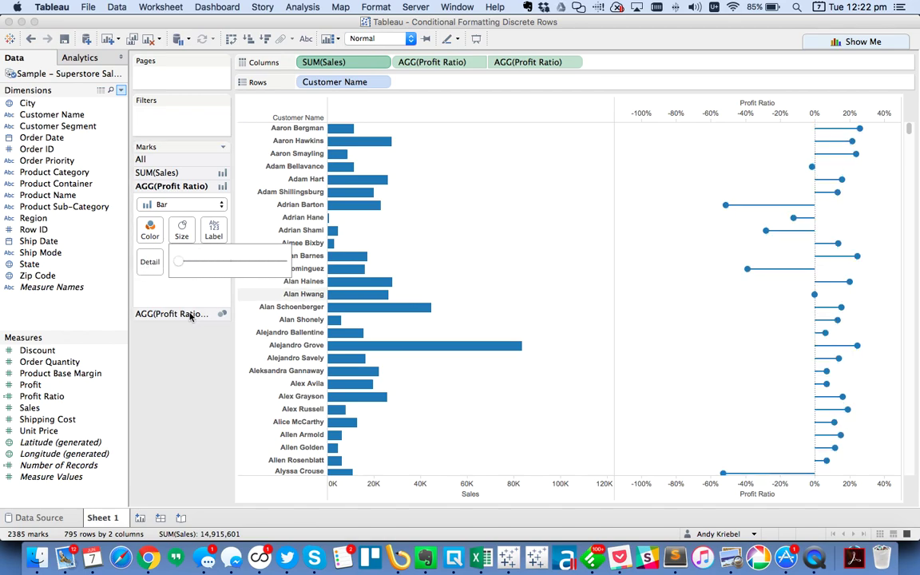
left_click(189, 313)
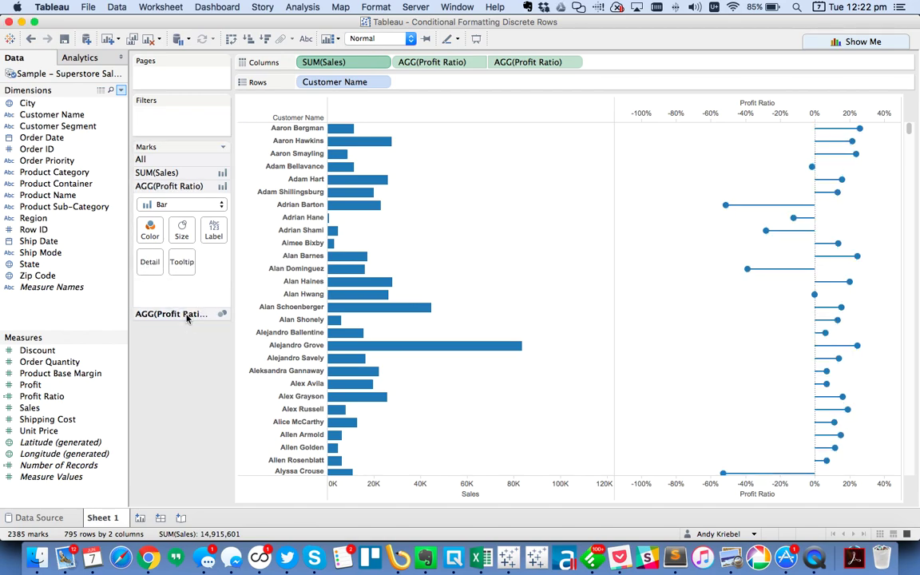
left_click(158, 217)
left_click(163, 288)
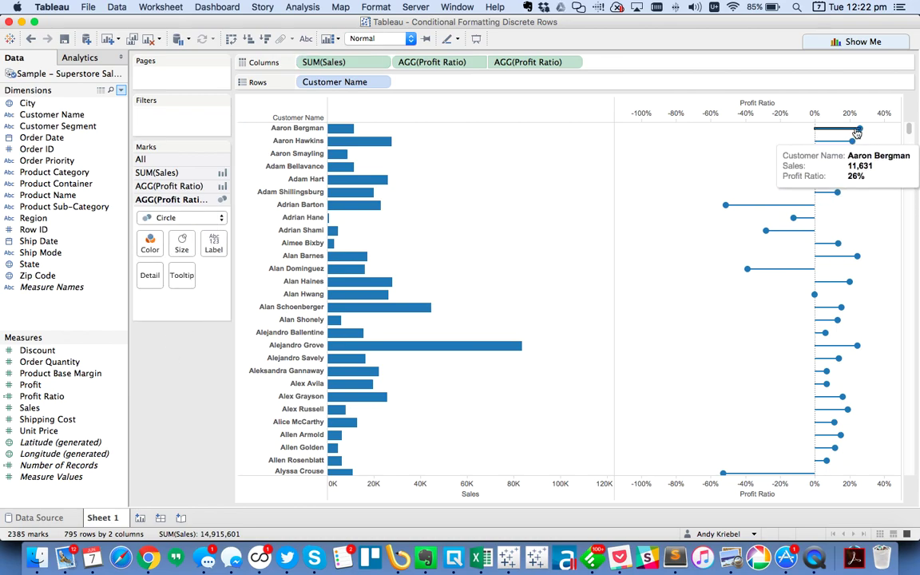
Step: Move the Profit Ratio stem marks to the back behind the circles
right_click(823, 116)
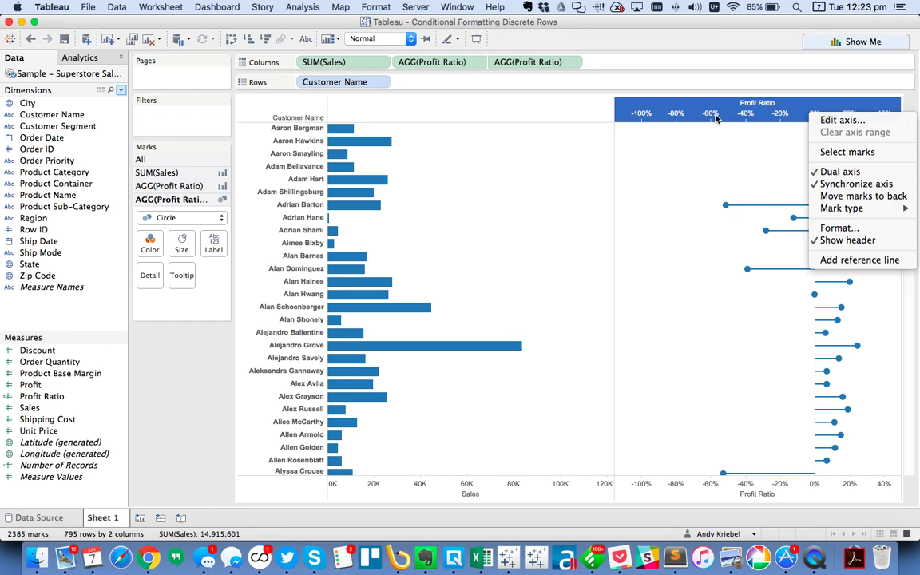
left_click(639, 110)
right_click(704, 117)
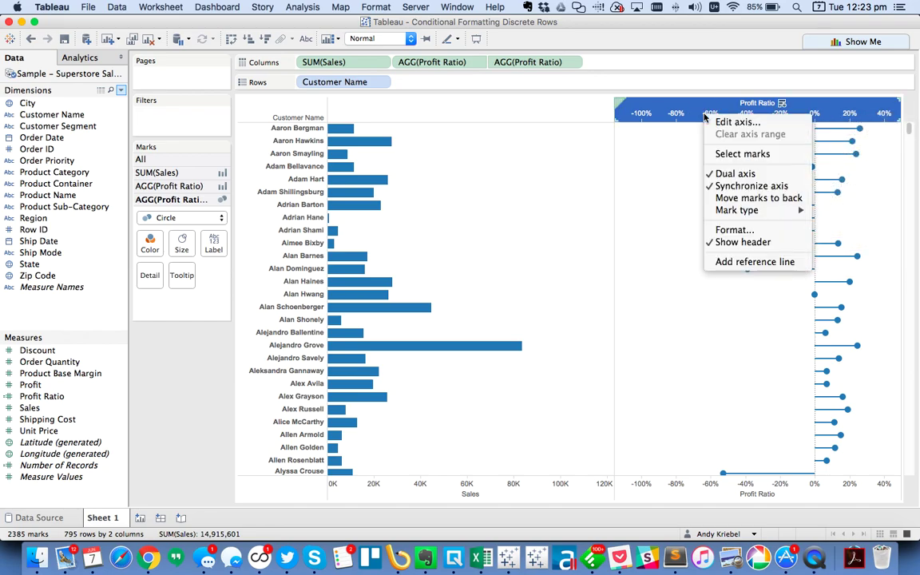
left_click(674, 193)
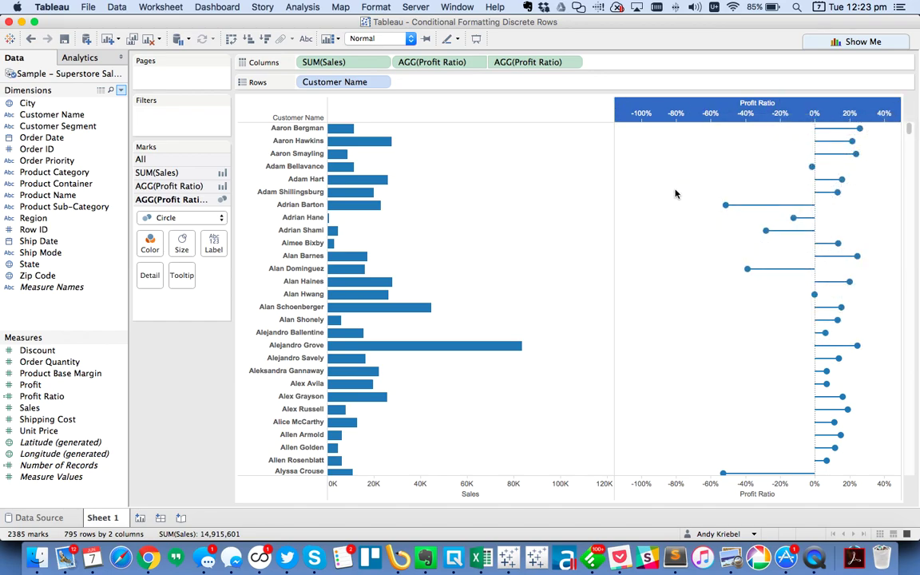
left_click(674, 193)
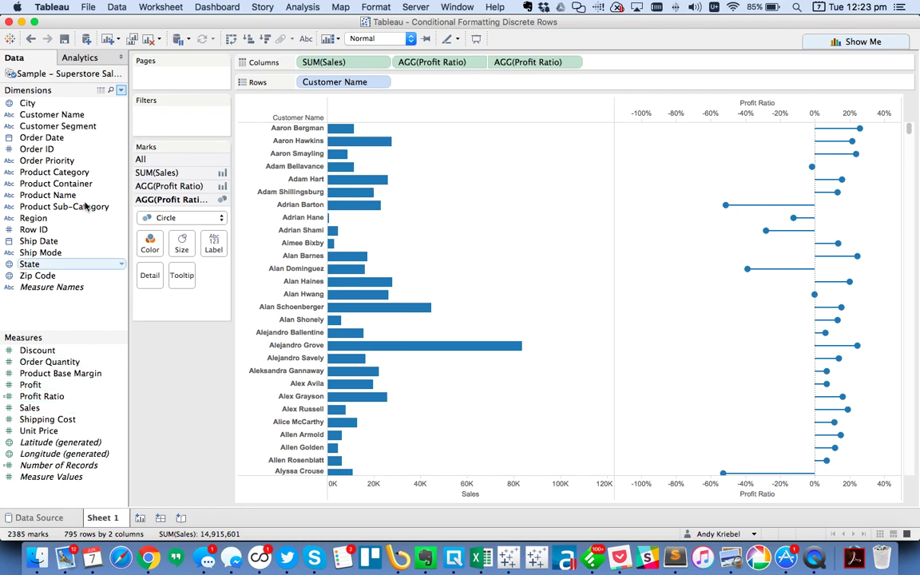
Step: Start a 'Profit Level' calculation: IF [Profit Ratio] <= 0 THEN 'Unprofitable'
left_click(120, 90)
left_click(48, 100)
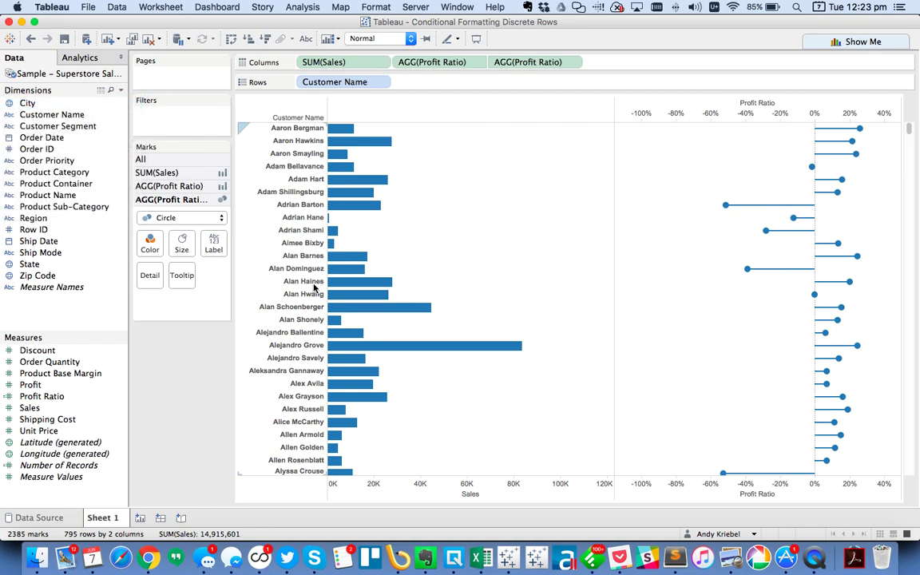
type("Profit ")
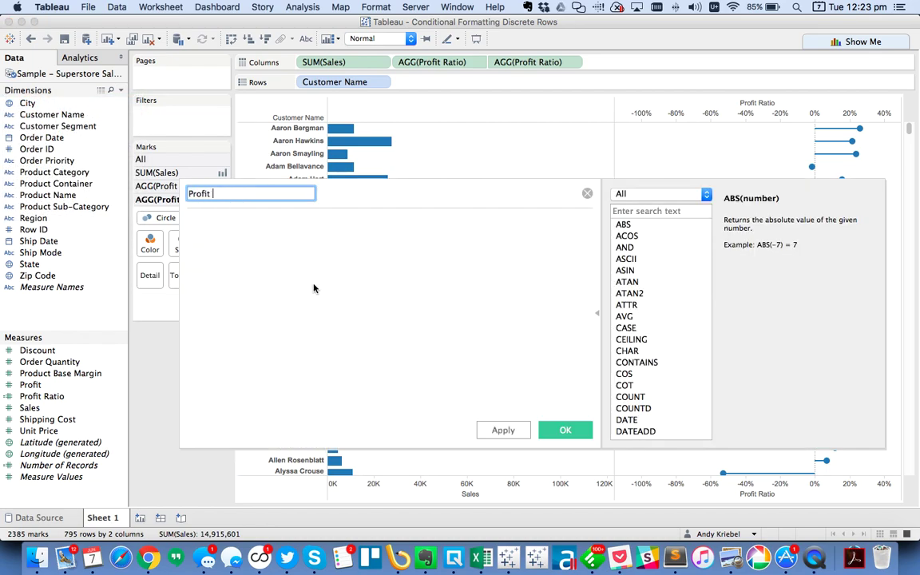
type("Level")
key("Tab")
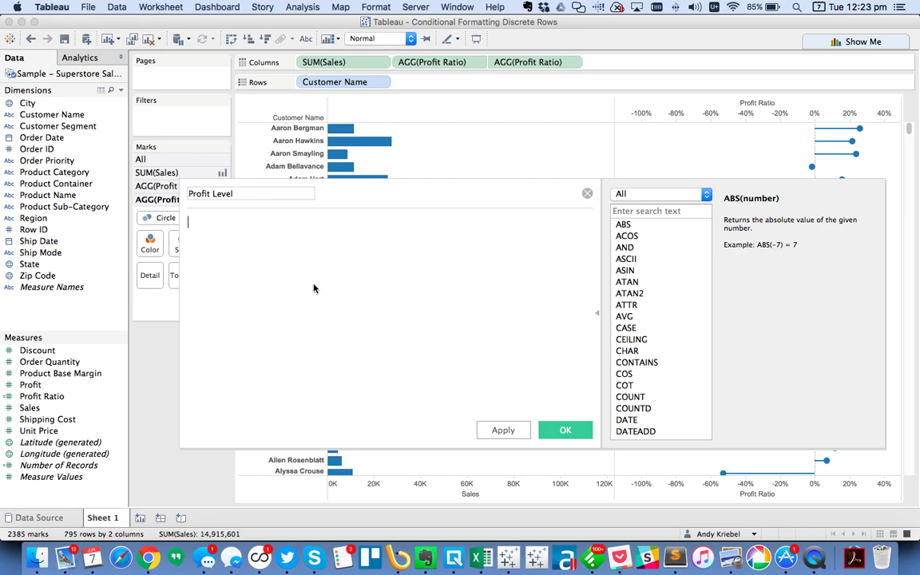
type("IF ")
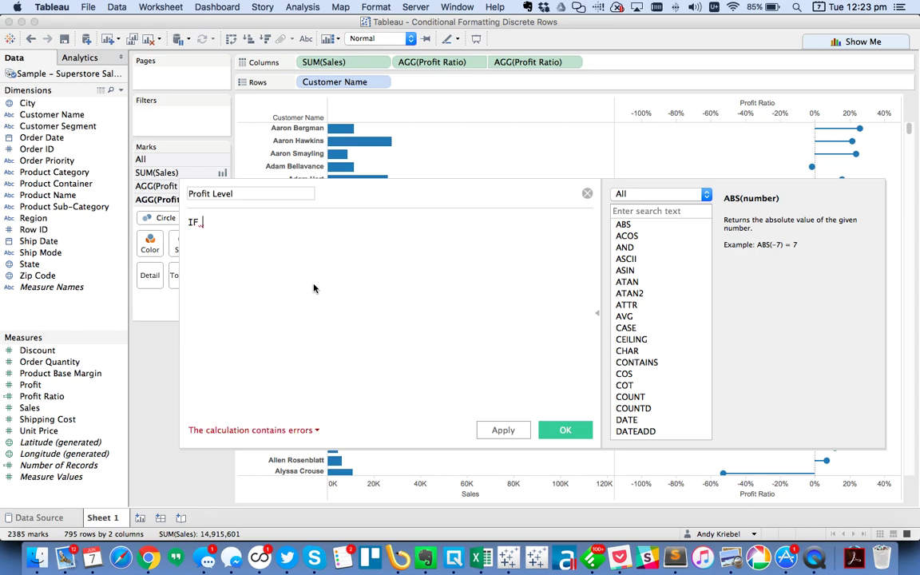
type("prof")
key("Return")
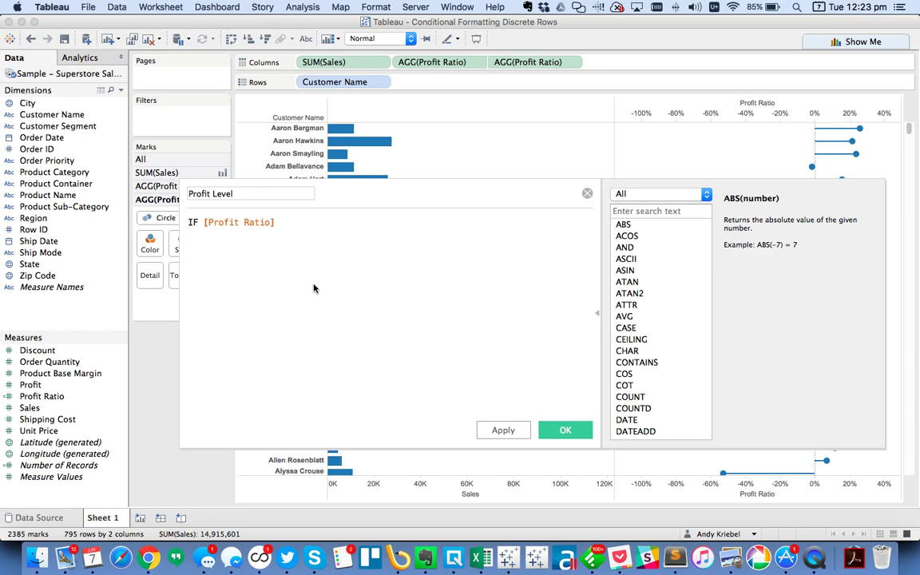
type(">")
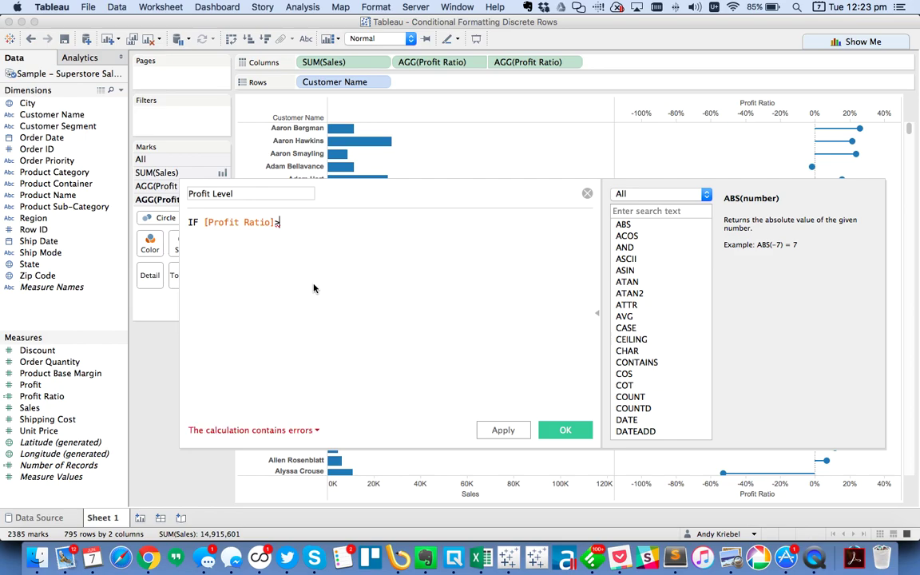
key("BackSpace")
type("<=0")
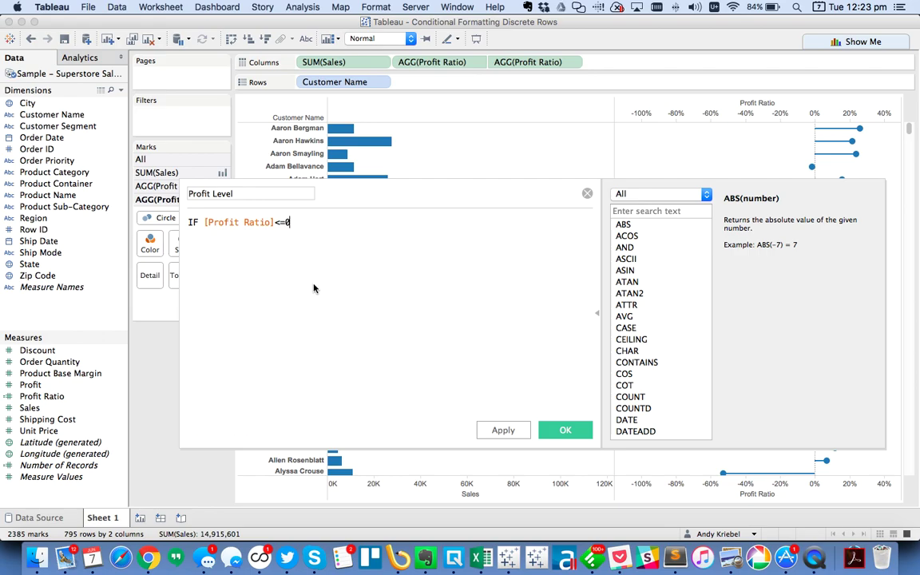
type(" THEN 'Unprofitable'")
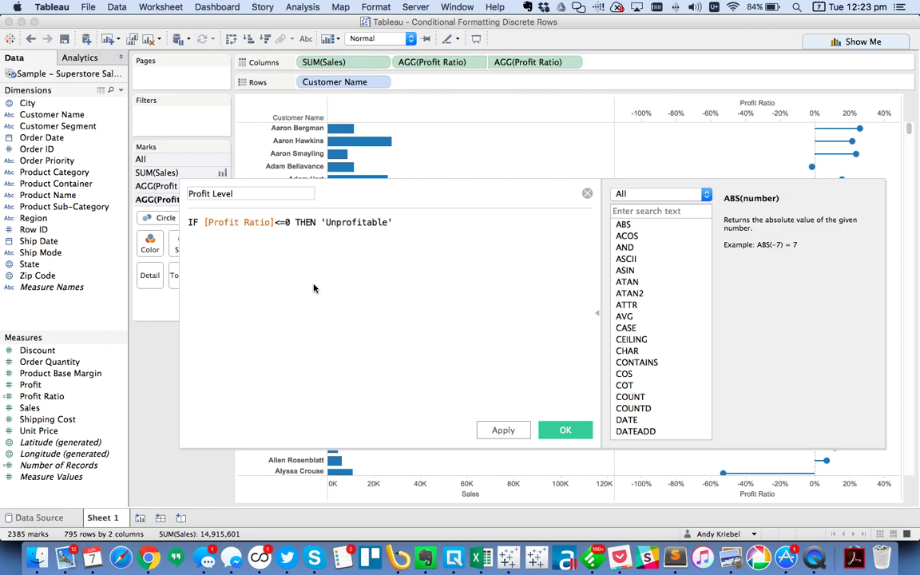
key("Return")
Step: Add ELSEIF [Profit Ratio] >= .2 THEN 'Highly Profitable', ELSE 'Profitable', END
type("ELSEIF prof")
key("Return")
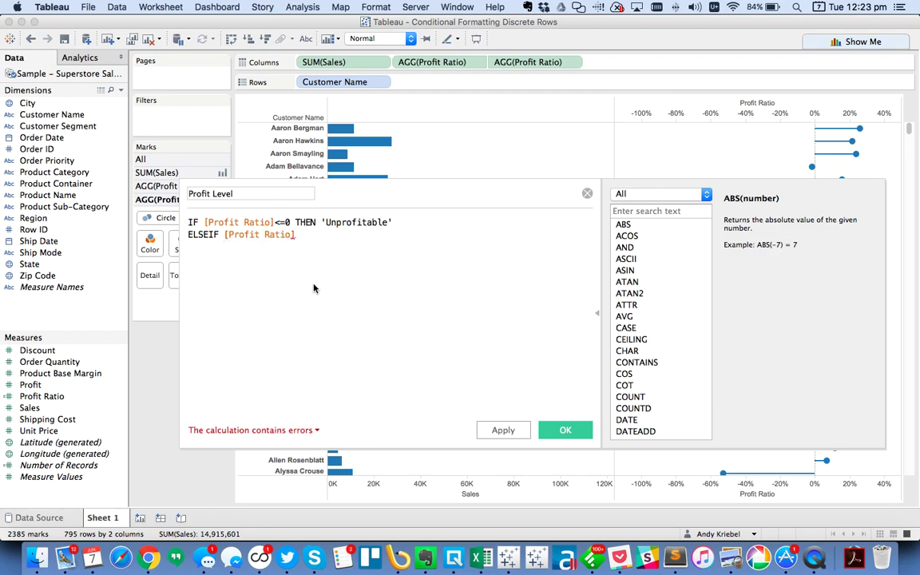
type(">=")
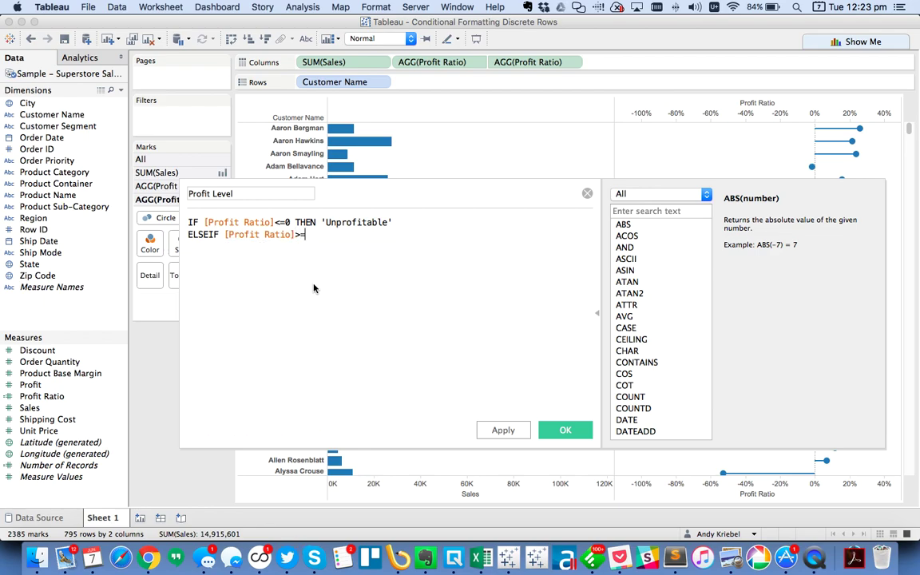
type(".2 TH")
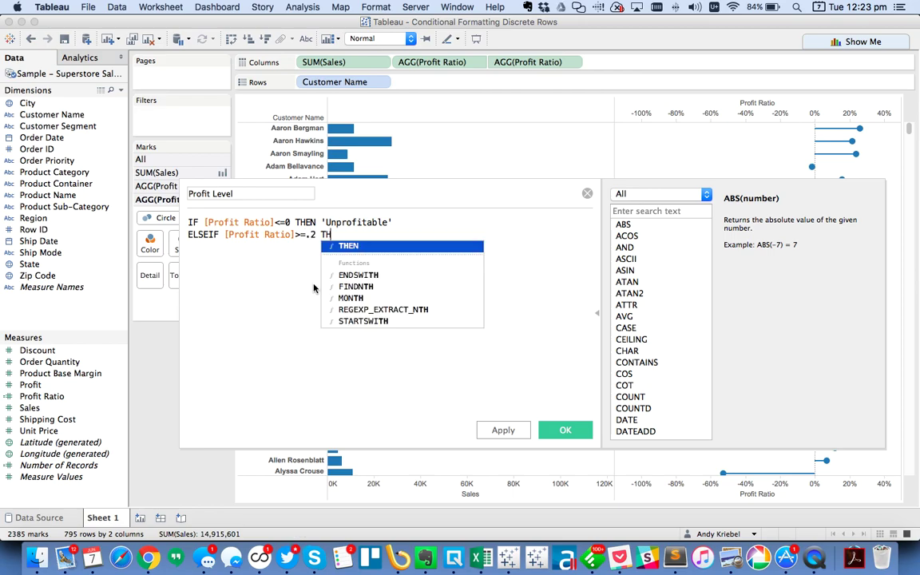
type("EN 'H")
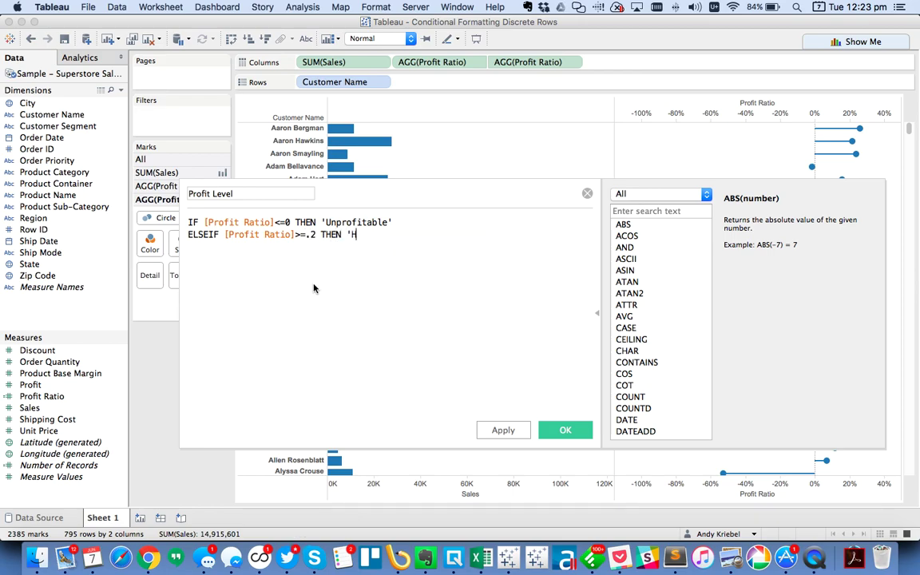
type("ighly Profitable'")
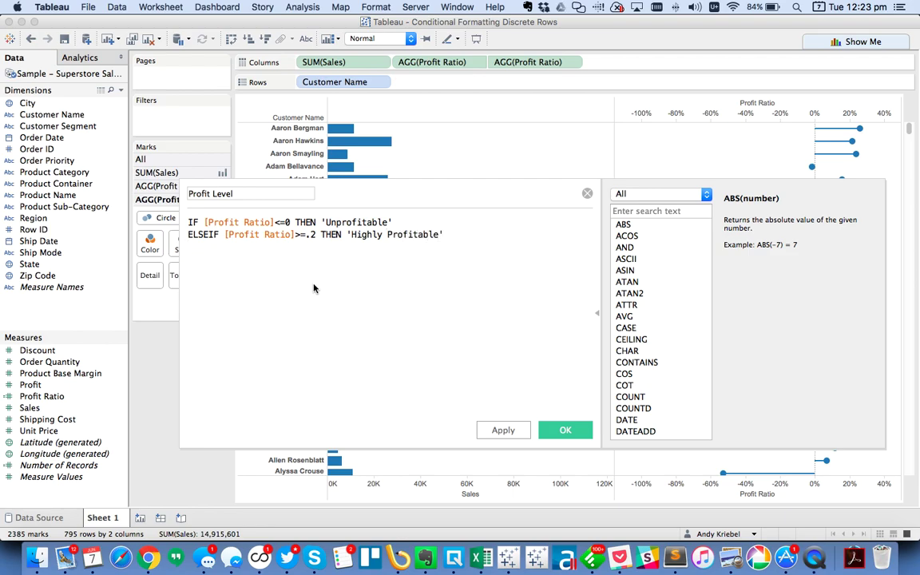
key("Return")
type("ELSE profit")
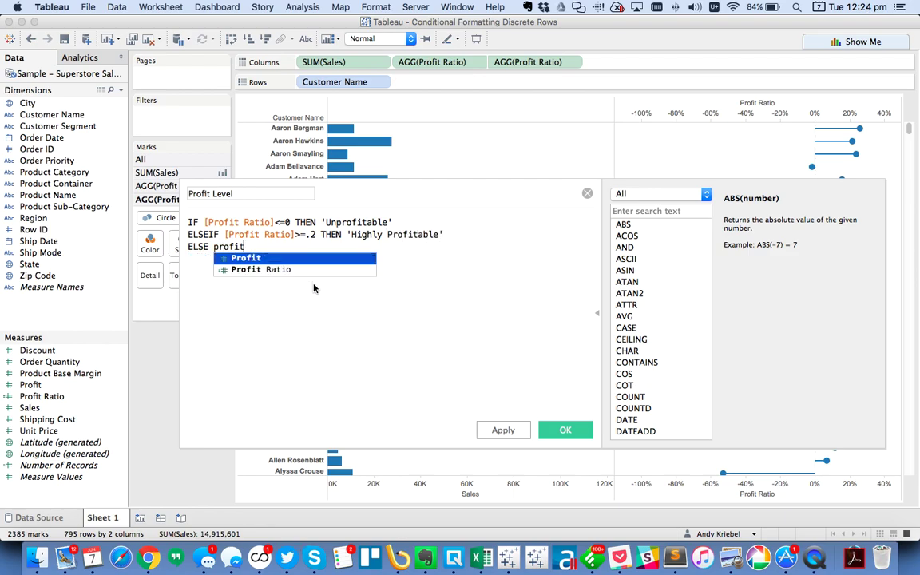
key("Down")
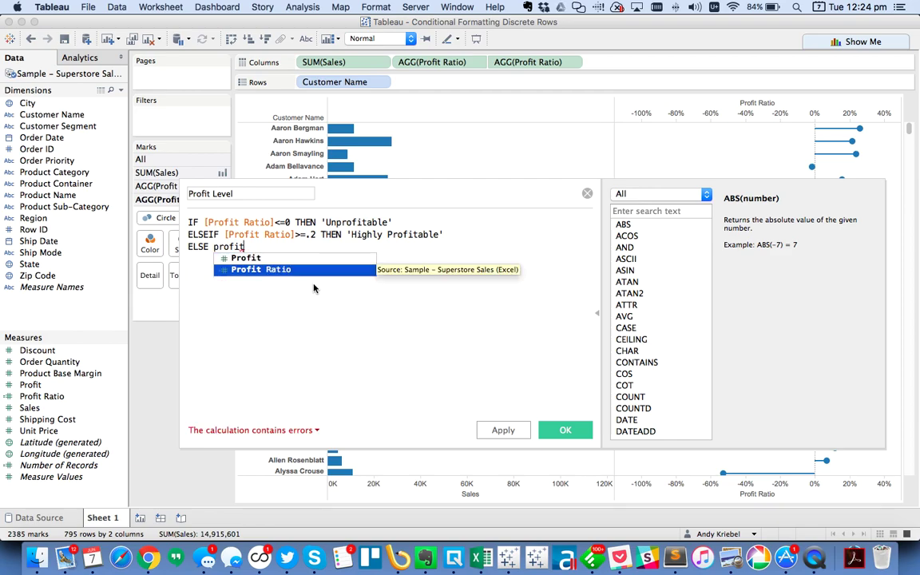
key("BackSpace")
key("BackSpace")
key("BackSpace")
key("BackSpace")
key("BackSpace")
key("BackSpace")
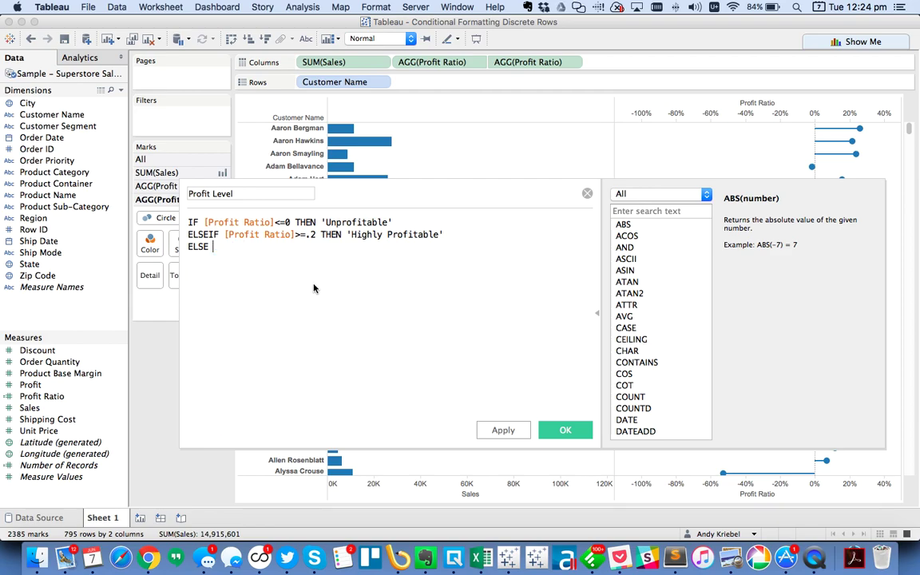
type("'Profitable'")
key("Return")
type("END")
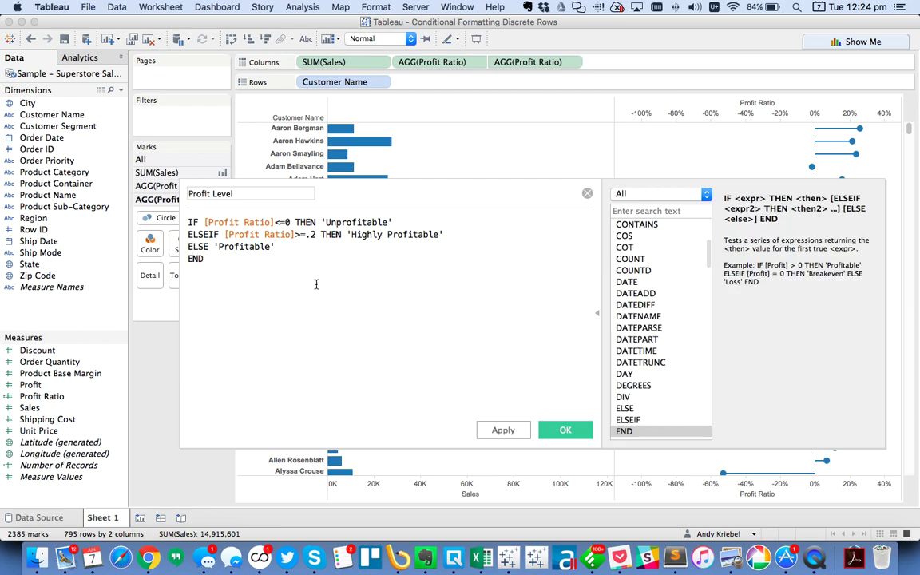
Step: Save Profit Level and use it to colour the Profit Ratio circles
left_click(563, 429)
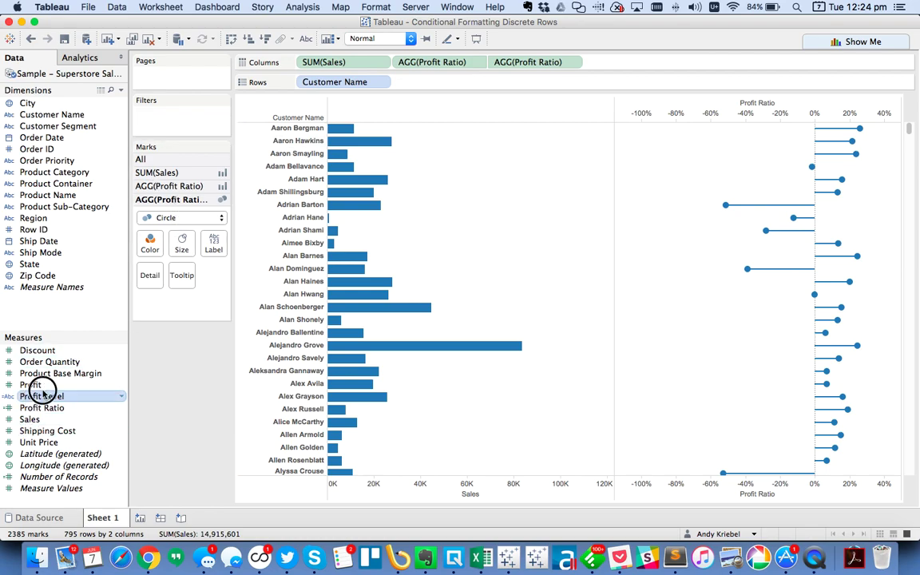
left_click_drag(40, 395, 150, 249)
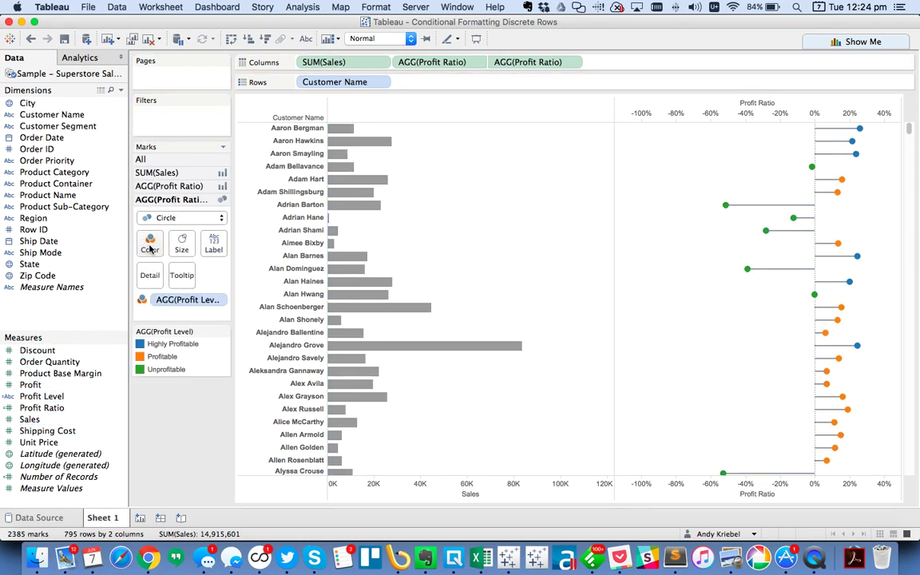
Step: Apply Color Brewer Color Blind 4: dark green Highly Profitable, light green Profitable, blue Unprofitable
double_click(213, 367)
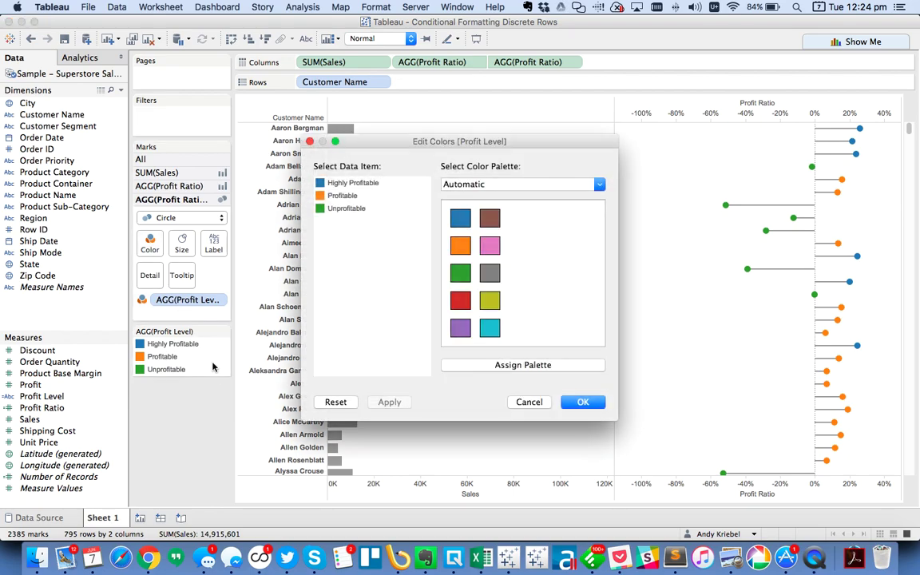
left_click(360, 184)
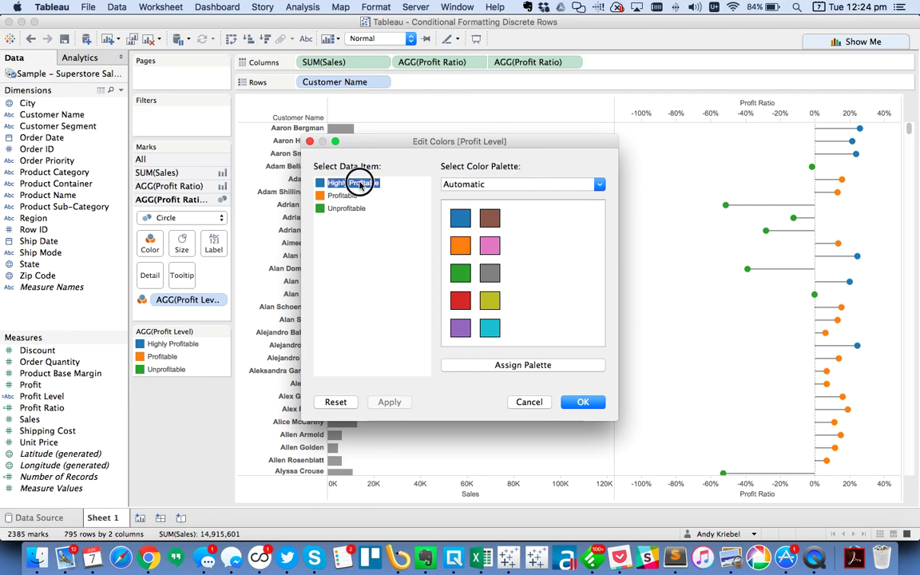
left_click(459, 184)
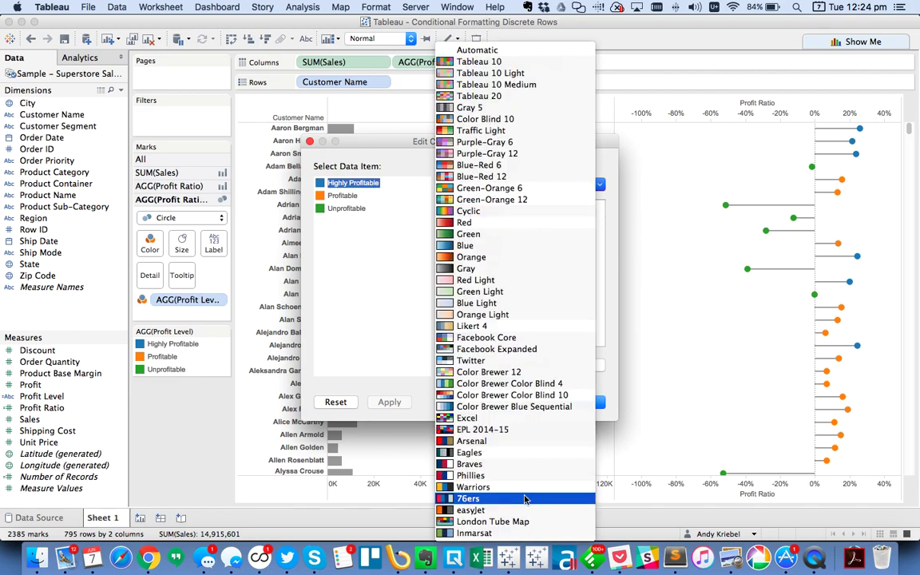
left_click(506, 384)
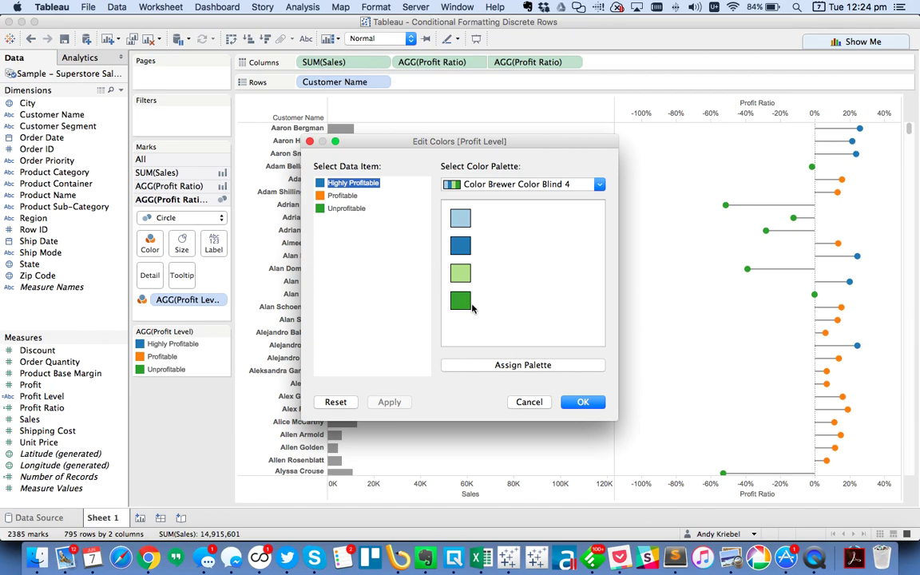
left_click_drag(471, 308, 319, 183)
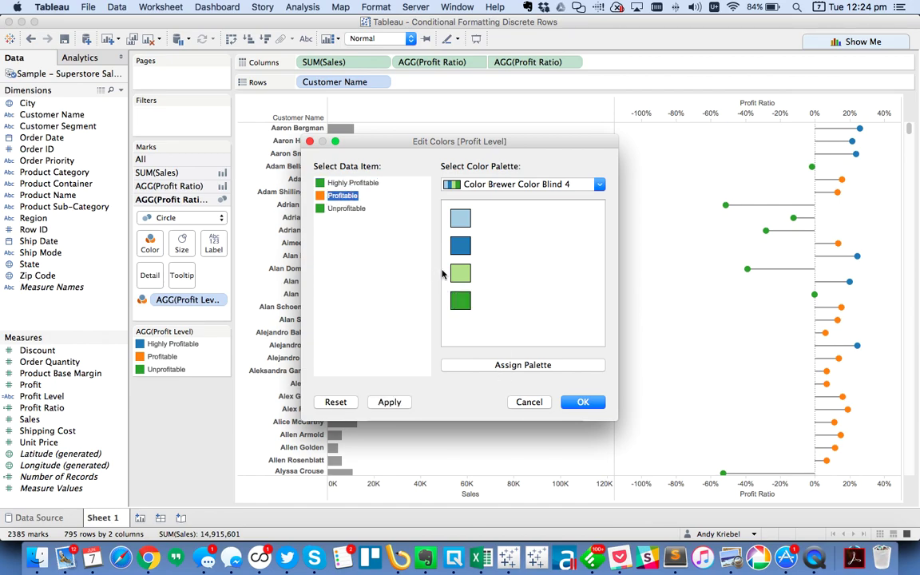
left_click_drag(460, 273, 343, 196)
left_click(469, 222)
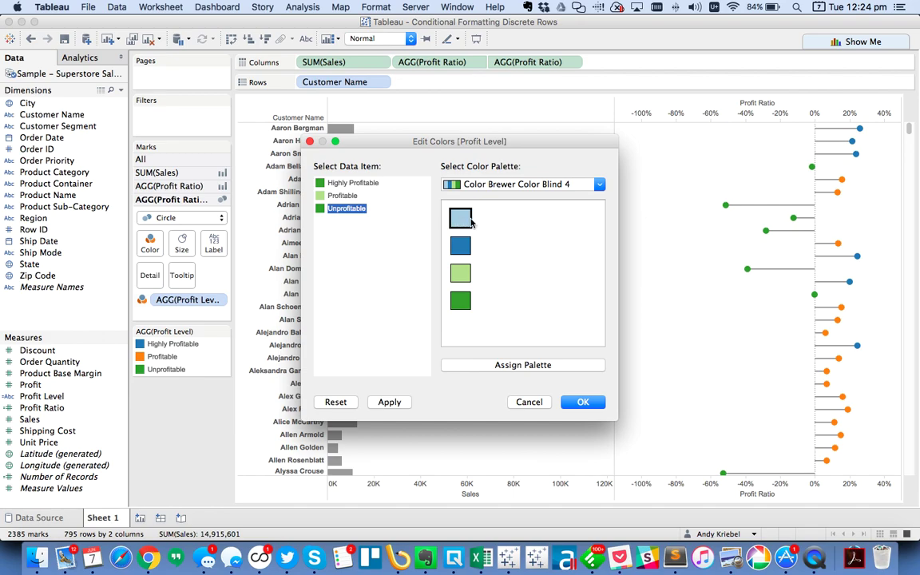
left_click_drag(460, 246, 415, 222)
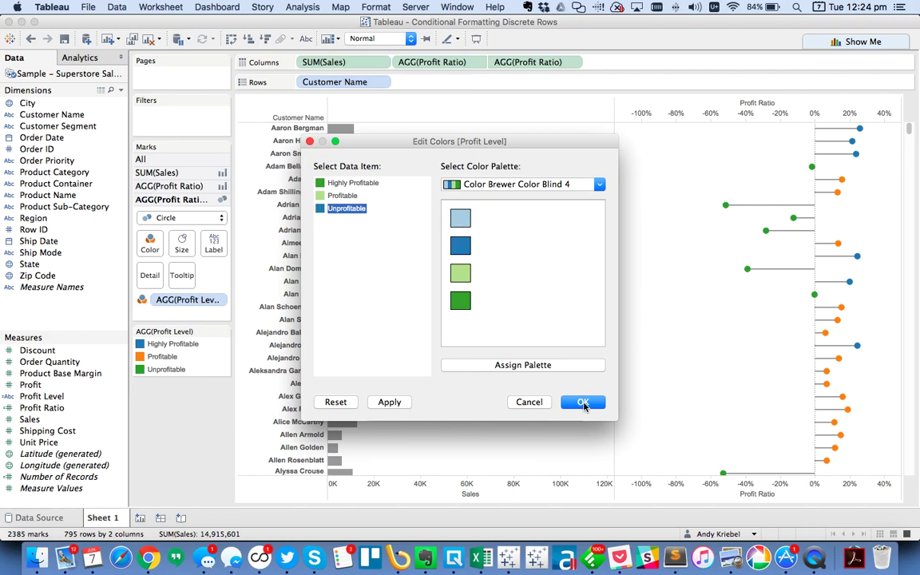
left_click(582, 401)
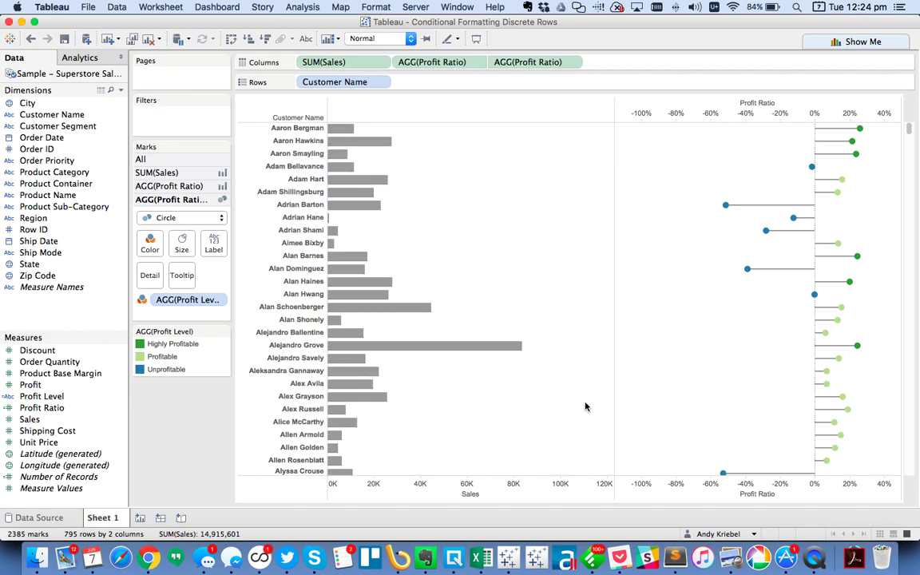
Step: Colour the Profit Ratio stem bars by Profit Level as well
left_click(434, 66)
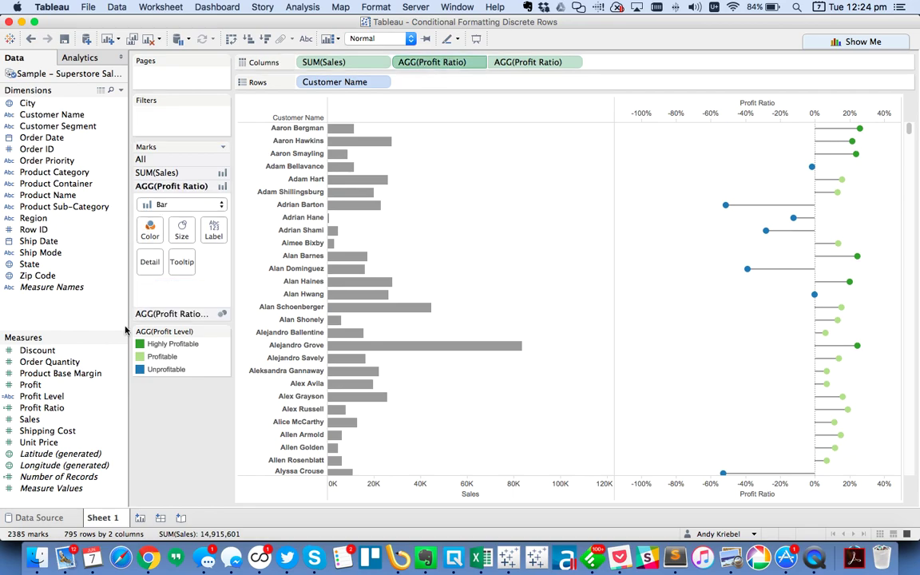
left_click_drag(40, 396, 150, 230)
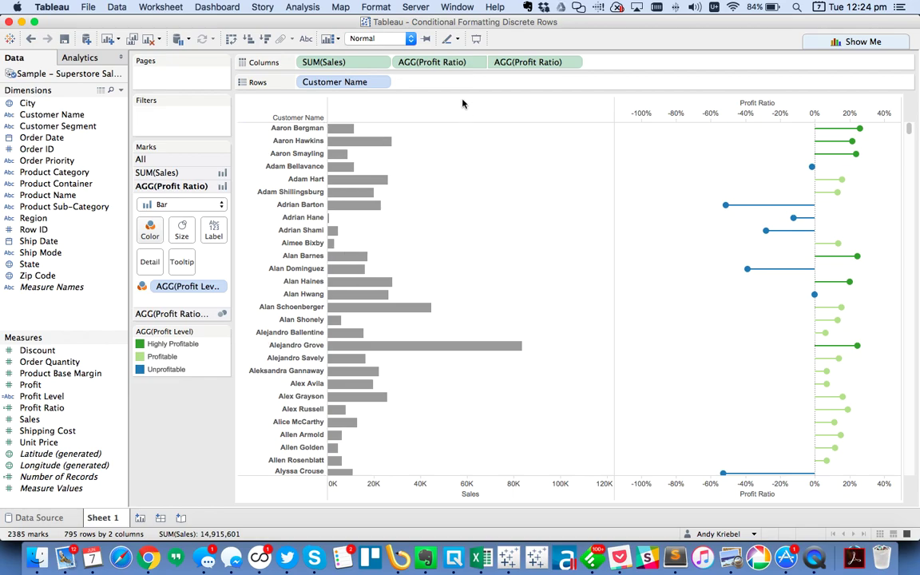
left_click(327, 66)
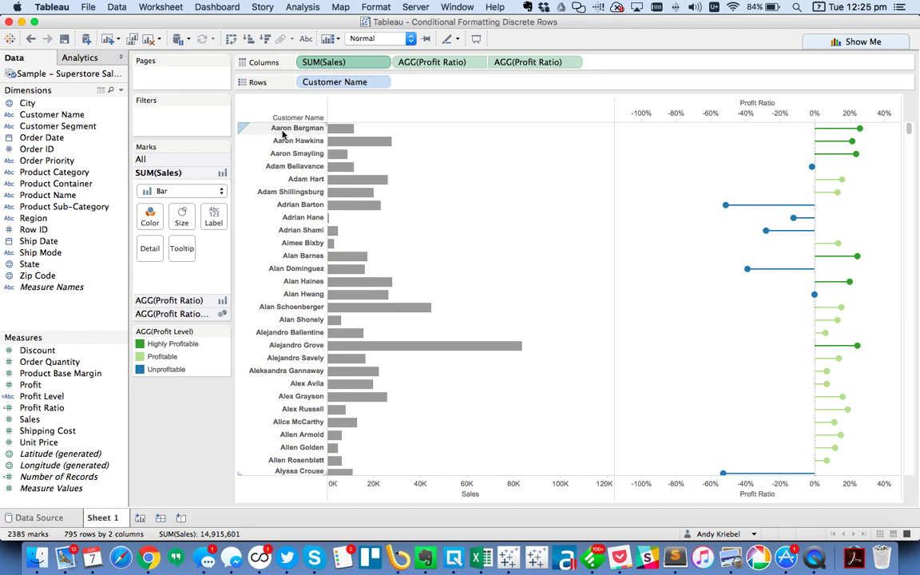
mouse_move(853, 135)
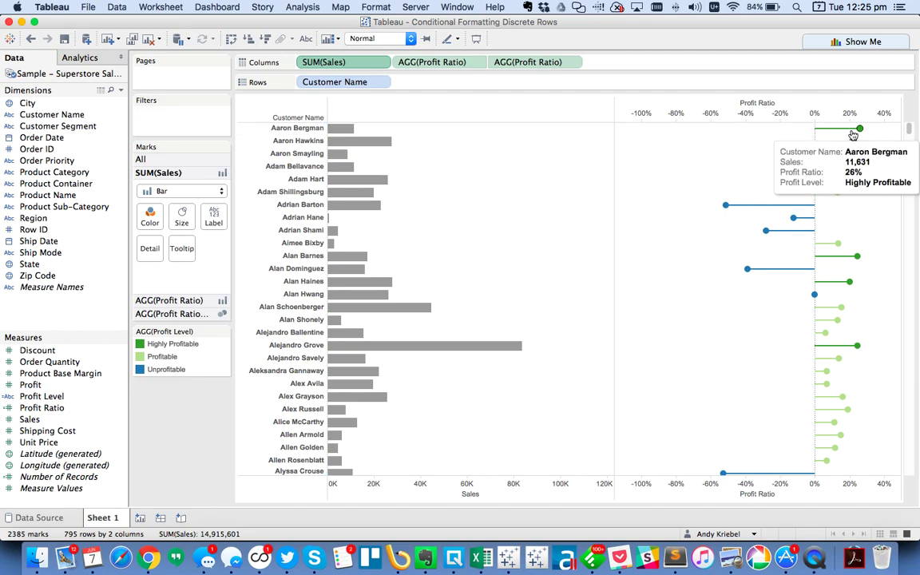
left_click(310, 86)
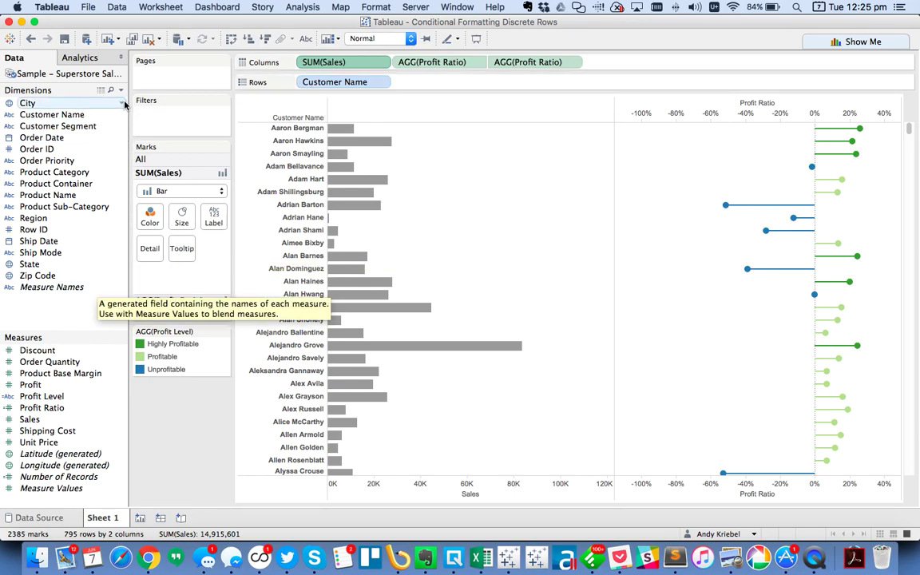
Step: Create a calculated field named '0' with formula AVG(0)
left_click(121, 91)
left_click(96, 103)
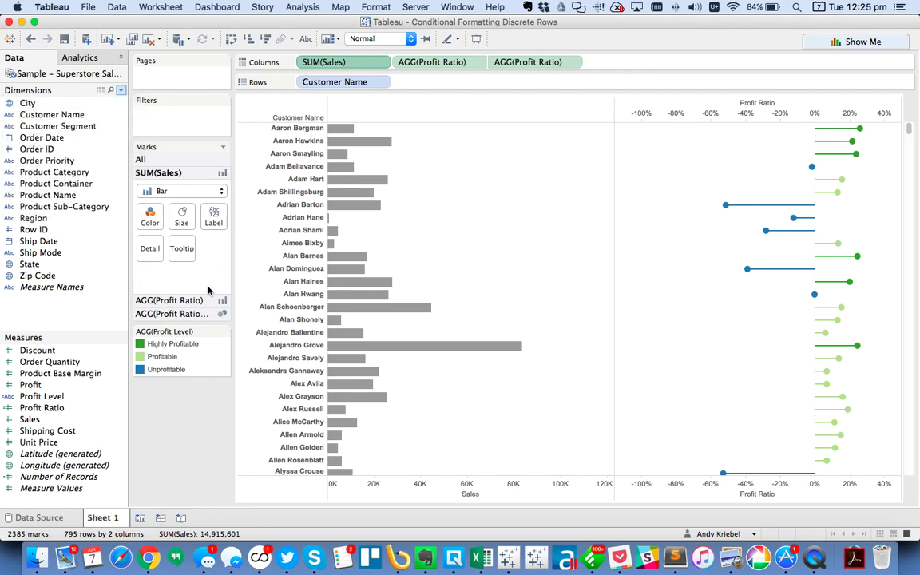
type("0")
key("Tab")
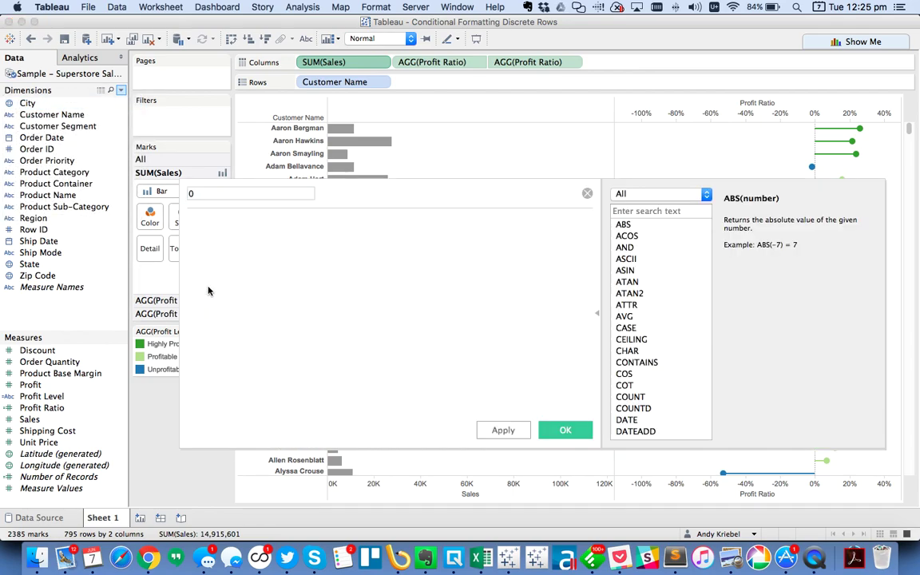
type("AVG(0)")
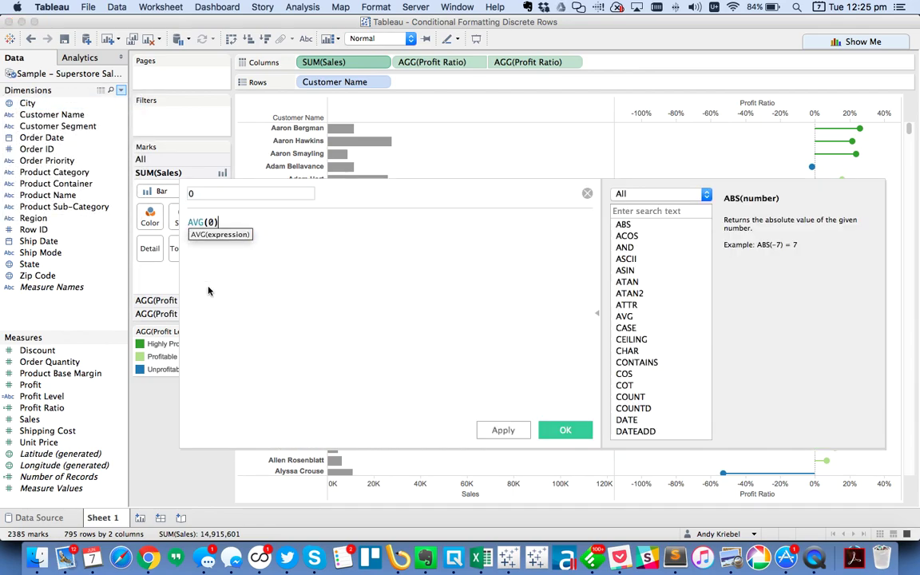
left_click(550, 431)
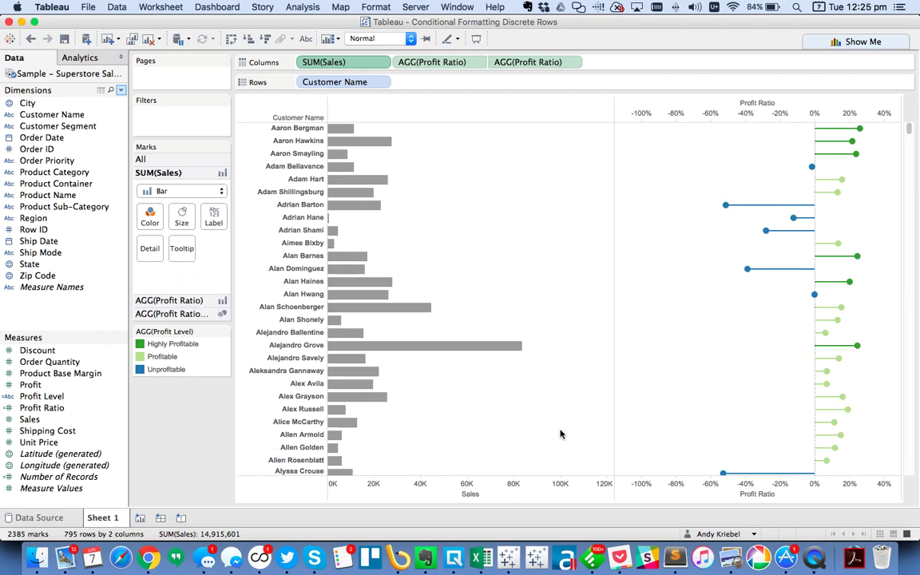
Step: Add AGG(0) as the first column, drawn as Gantt bars labelled with Customer Name
left_click_drag(22, 350, 313, 66)
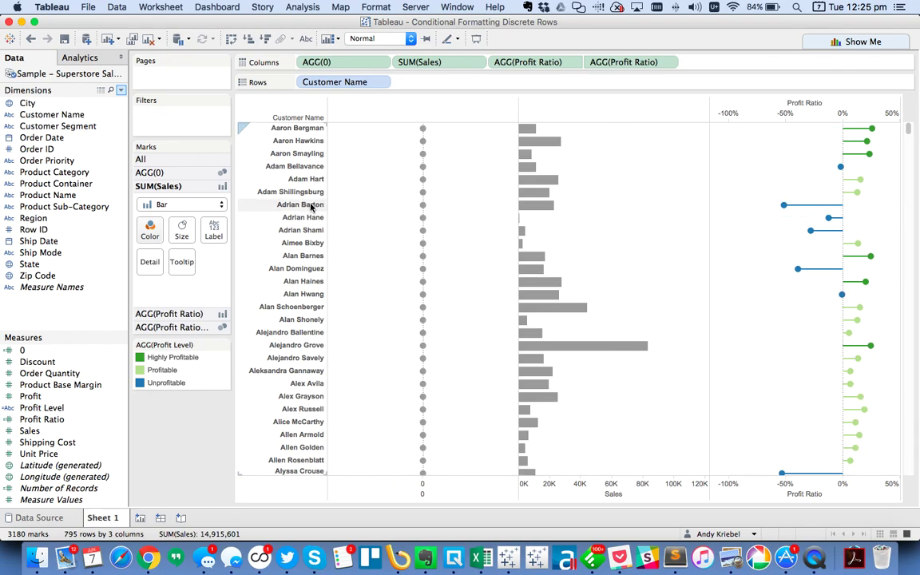
left_click(327, 69)
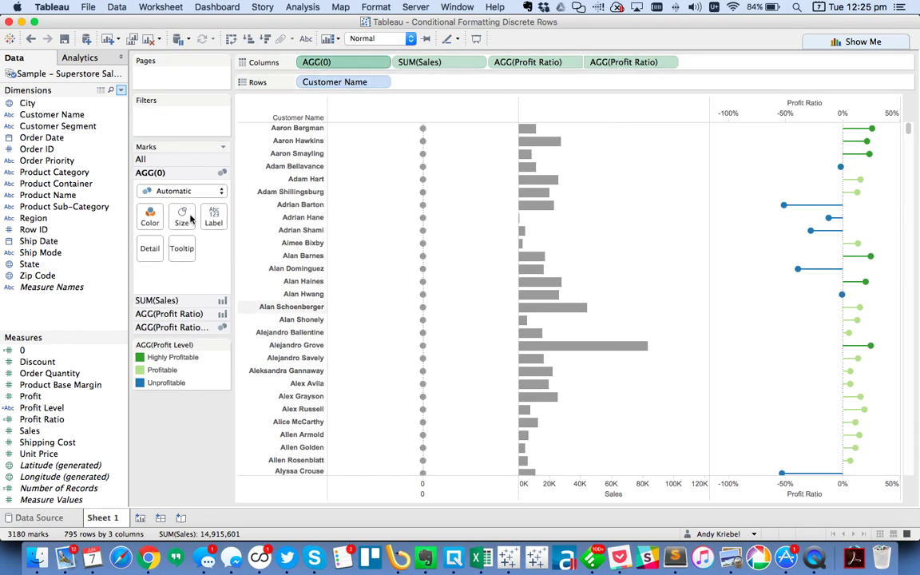
left_click(169, 192)
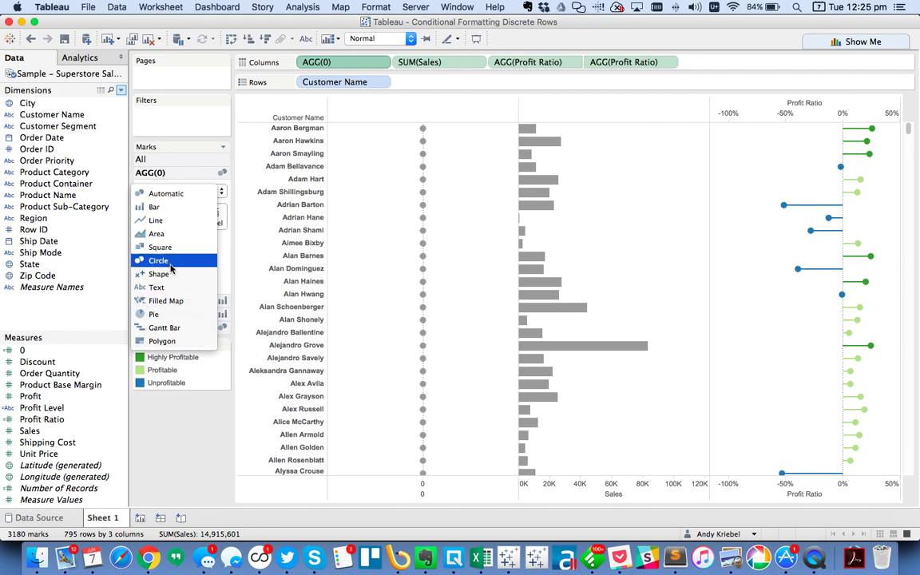
left_click(173, 329)
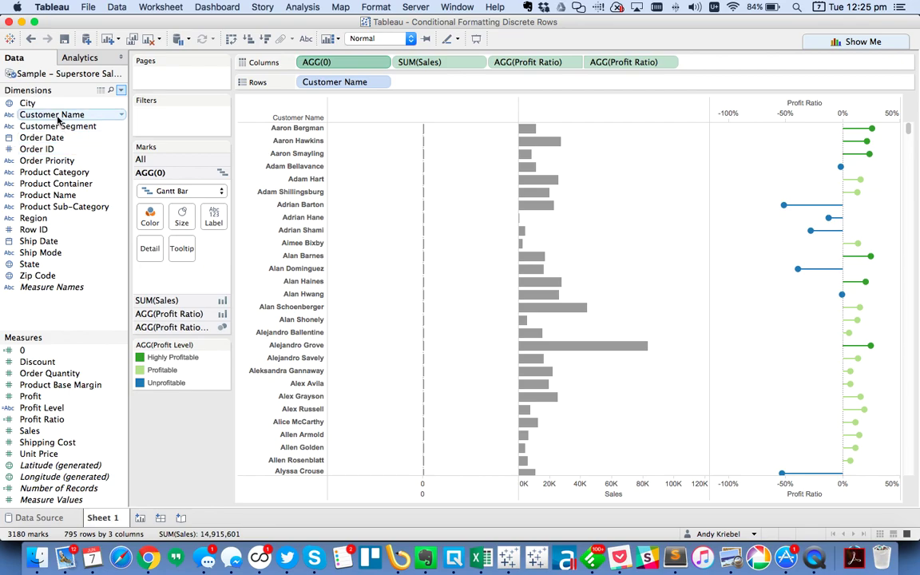
left_click_drag(72, 117, 216, 225)
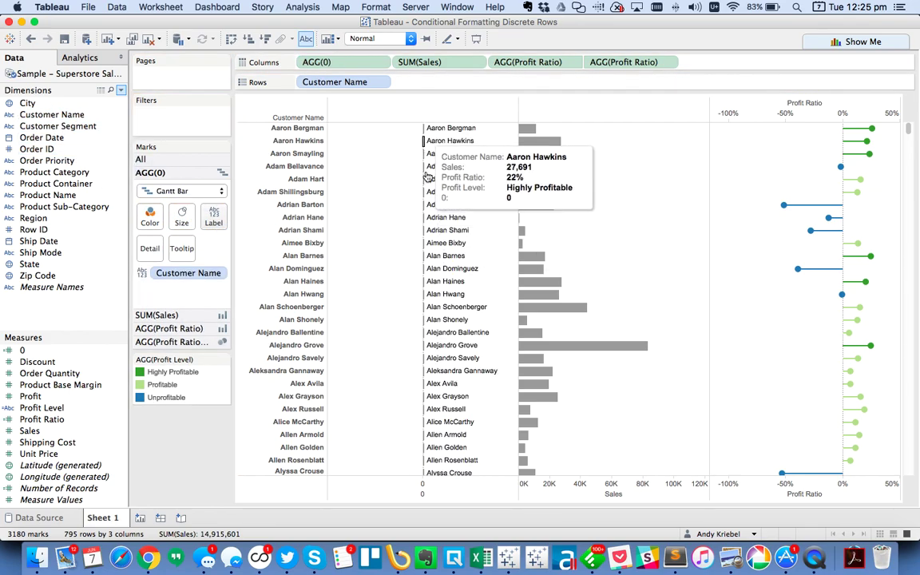
Step: Set the AGG(0) Gantt bar colour transparency to 0% so only the names show
left_click(149, 215)
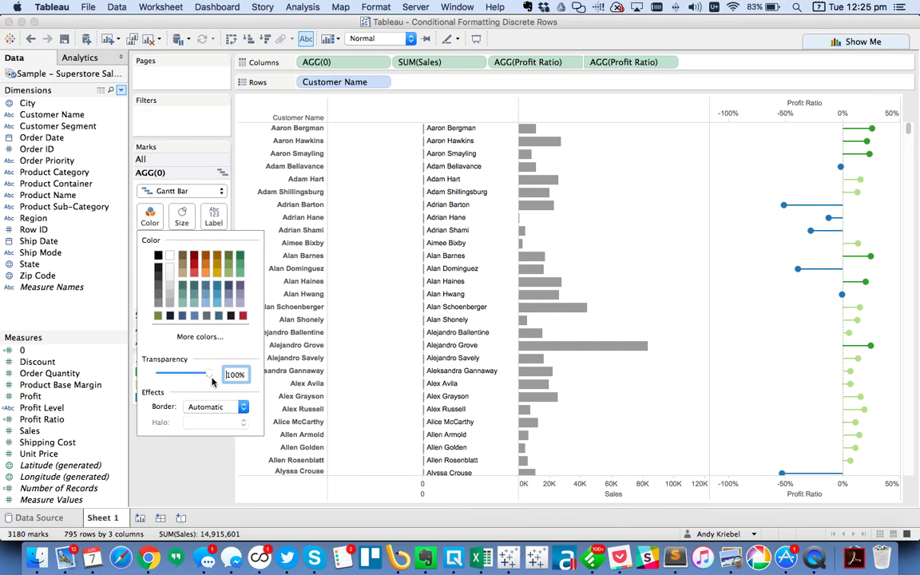
left_click_drag(192, 377, 158, 375)
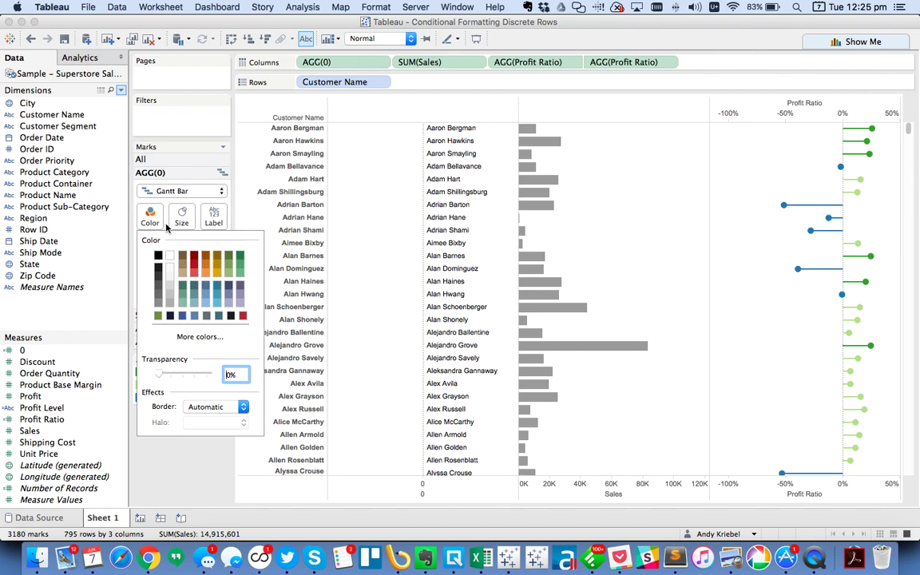
left_click(365, 251)
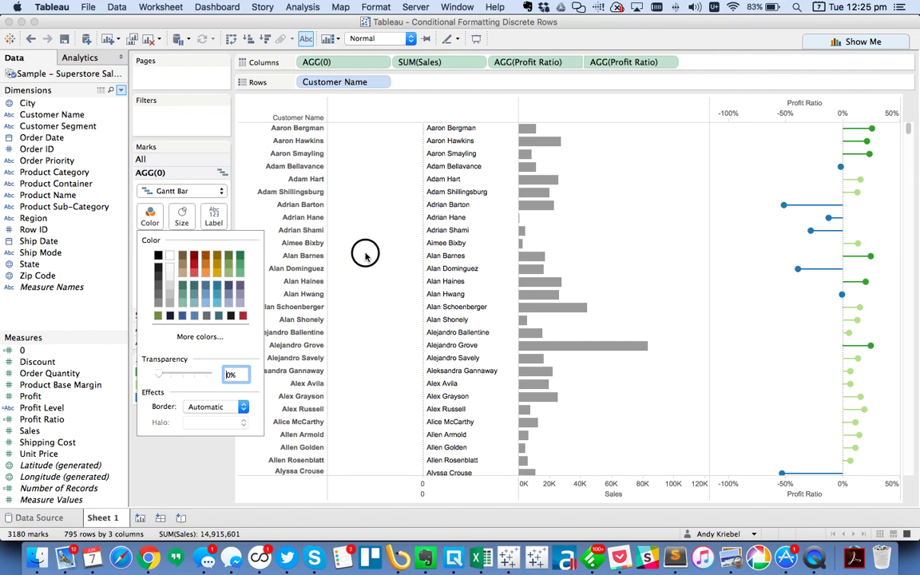
Step: Fix the AGG(0) axis range from 0 to 0.5
left_click(382, 497)
double_click(381, 497)
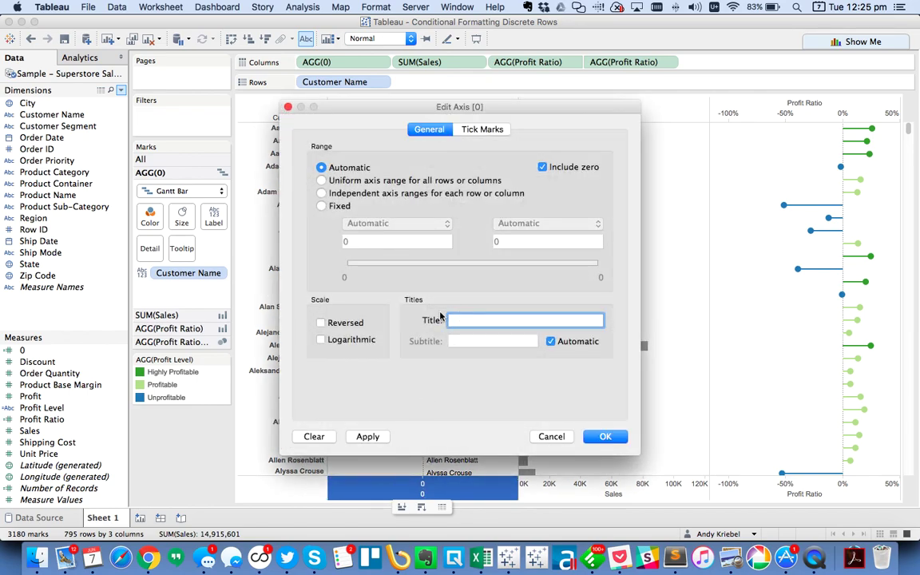
left_click(321, 206)
left_click(353, 240)
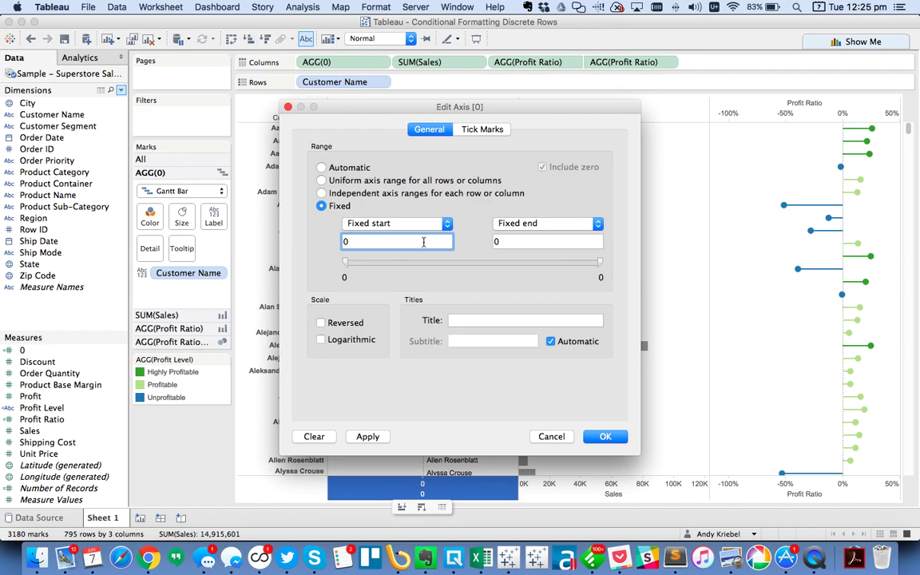
key("Tab")
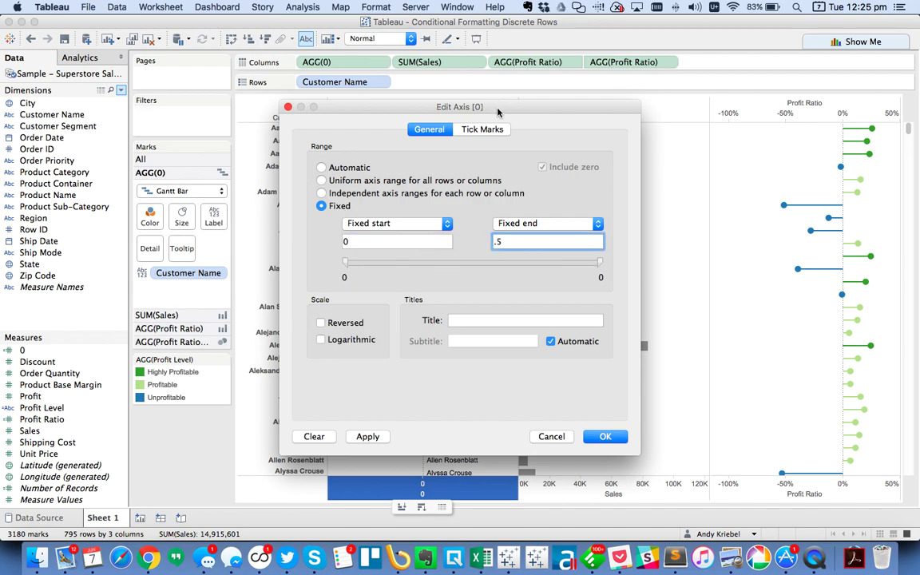
left_click_drag(448, 100, 639, 56)
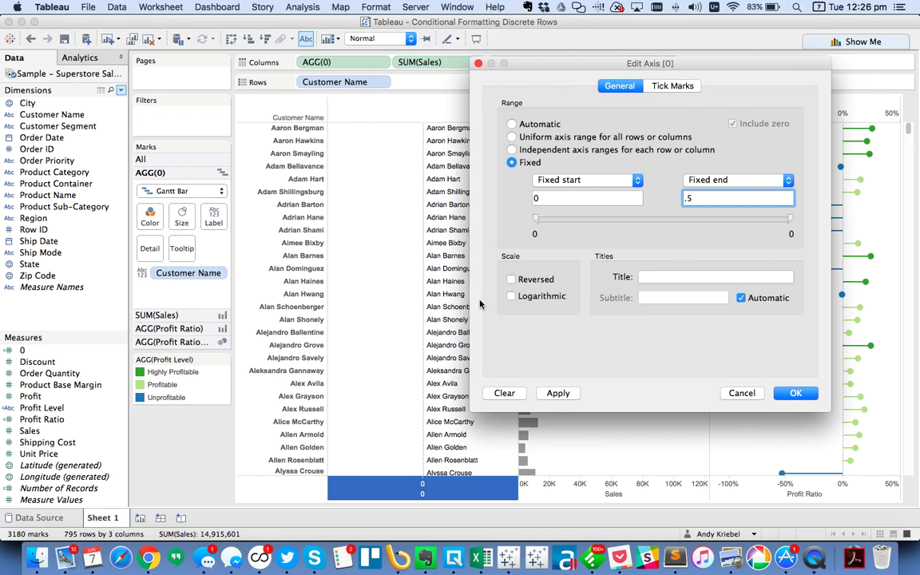
left_click(558, 393)
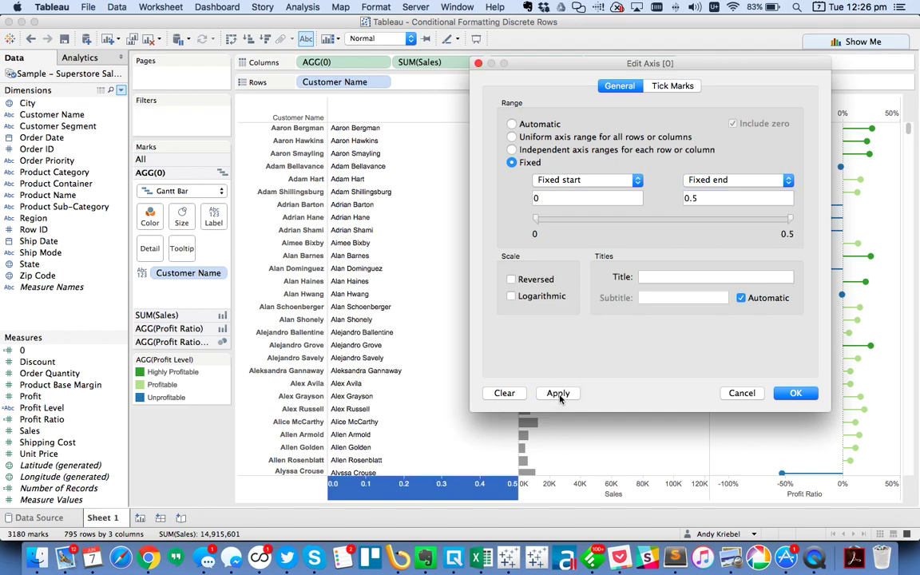
Step: Set both major and minor tick marks on the 0 axis to None
left_click(669, 85)
left_click(512, 135)
left_click(528, 147)
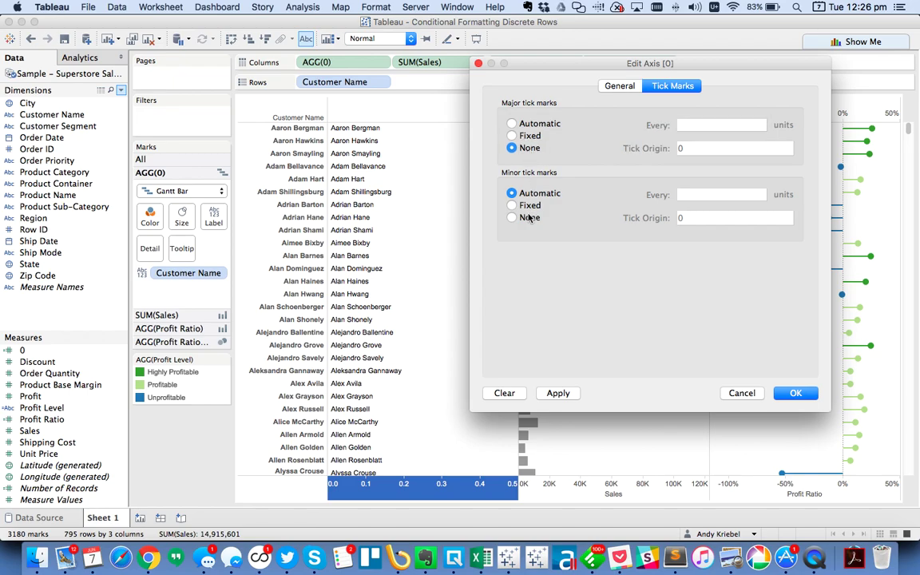
left_click(528, 218)
Step: Apply the axis settings and turn off Show header for the Customer Name pill on Rows
left_click(779, 393)
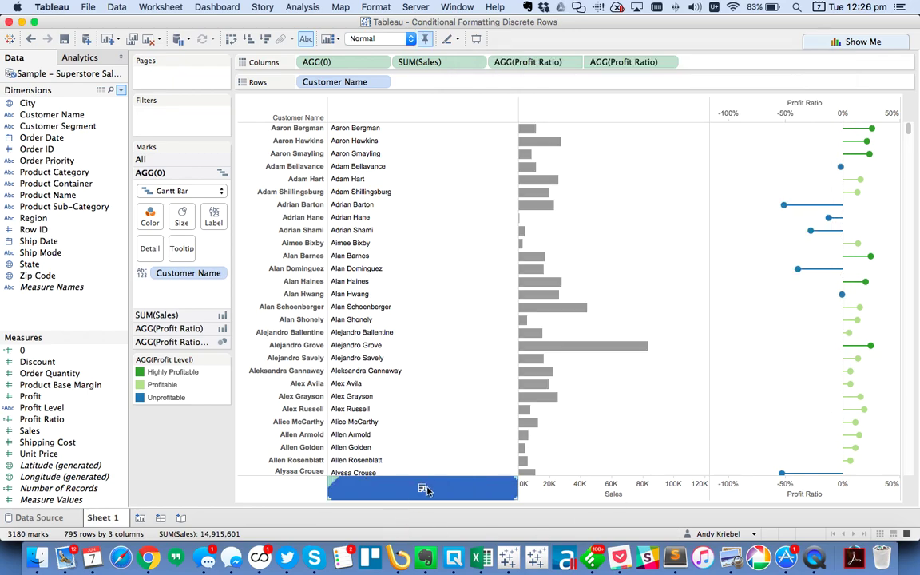
left_click(381, 82)
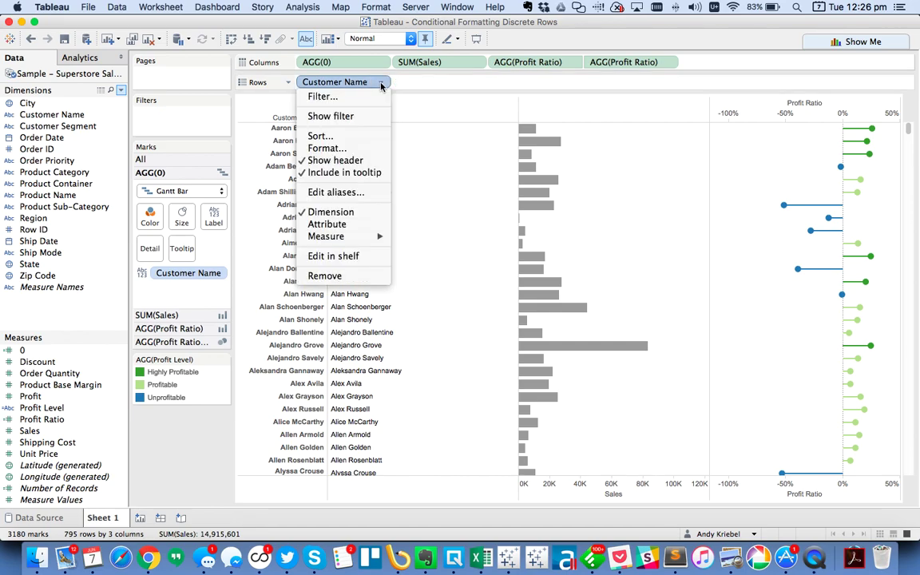
left_click(339, 162)
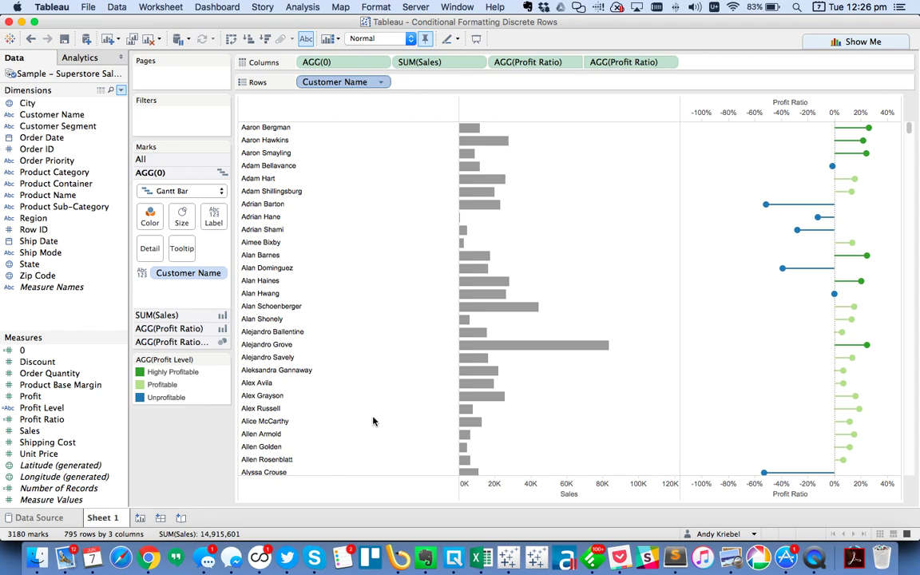
left_click(332, 65)
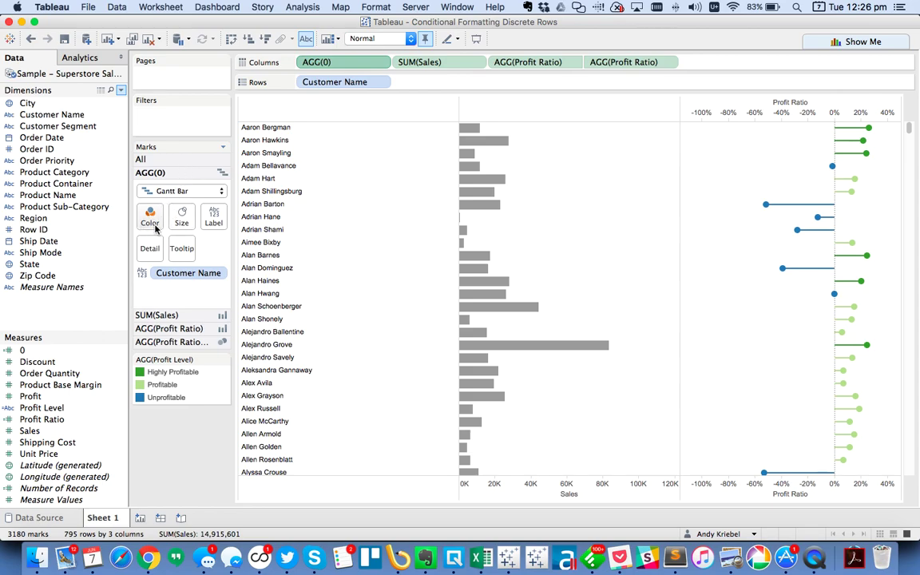
Step: Colour the AGG(0) name labels by Profit Level, with label font set to Match Mark Color
left_click_drag(41, 408, 150, 222)
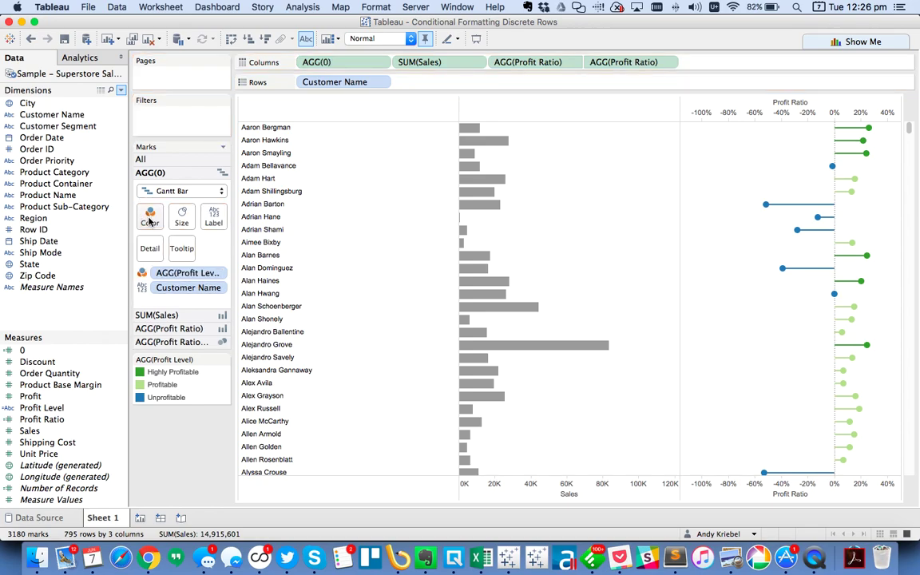
left_click(210, 218)
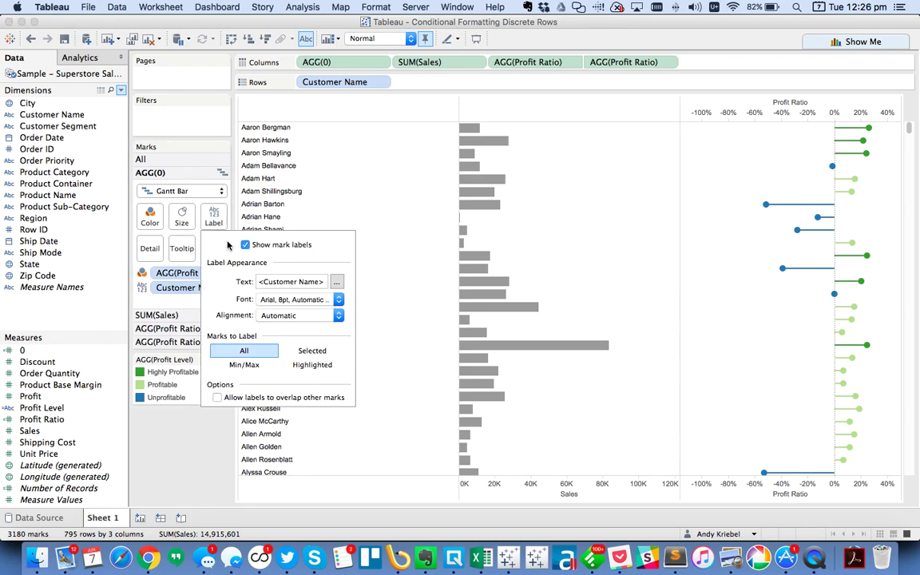
left_click(297, 302)
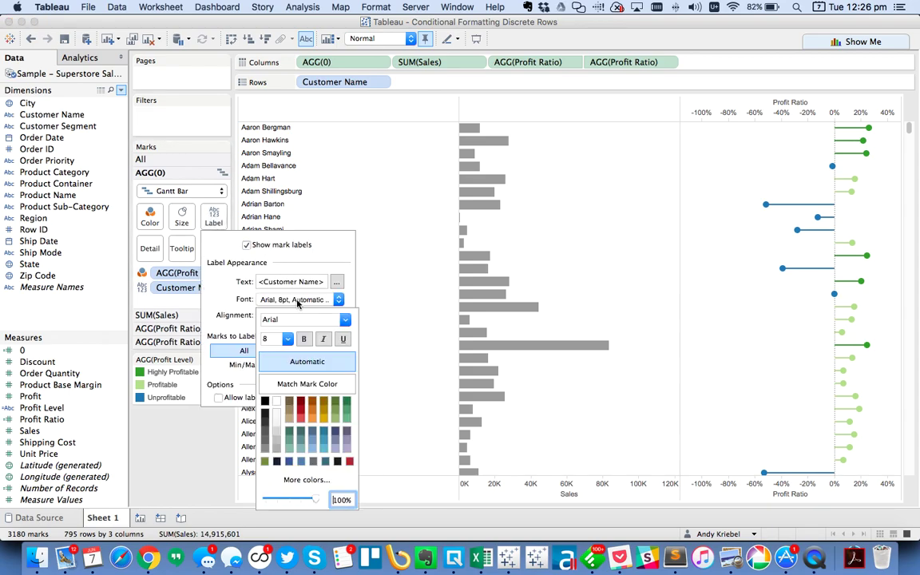
left_click(308, 384)
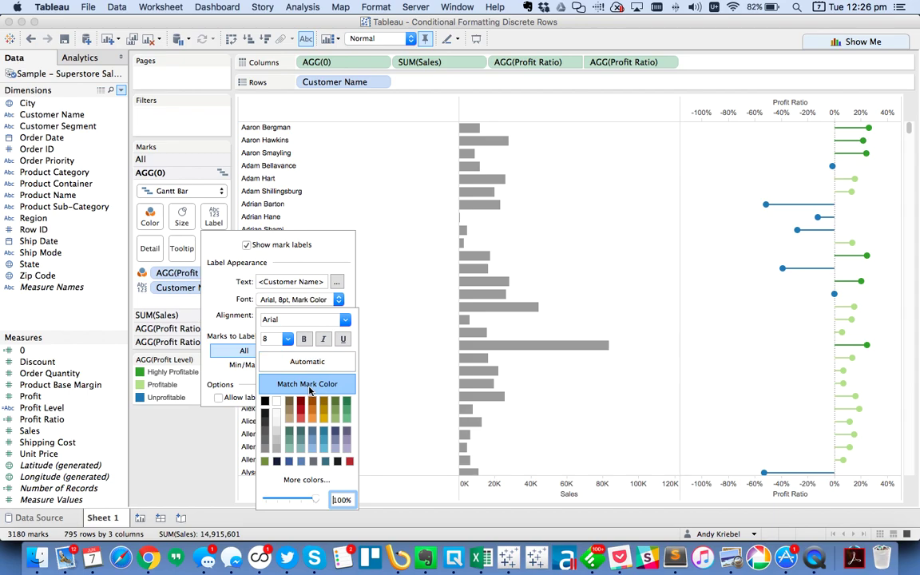
left_click(416, 345)
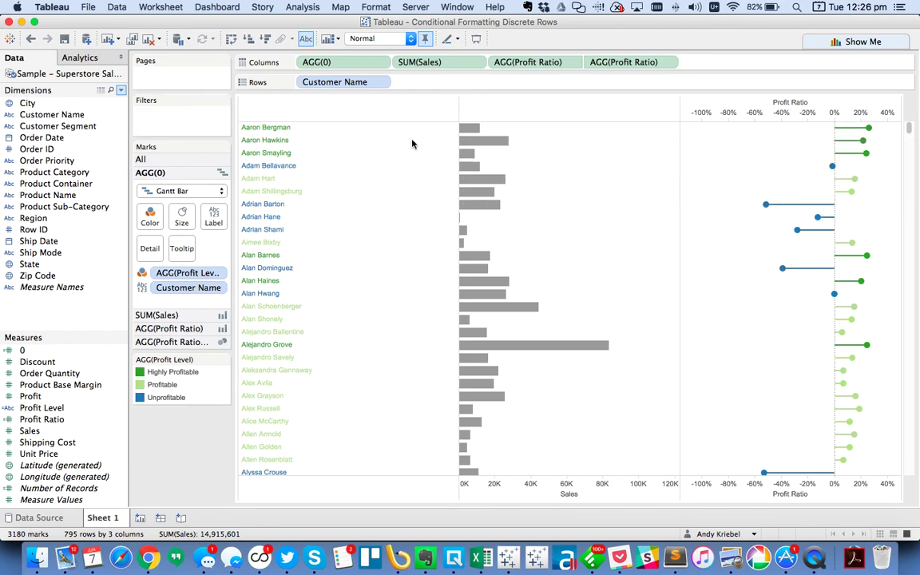
Step: Colour the SUM(Sales) bars by Profit Level and narrow the Sales column
left_click(423, 63)
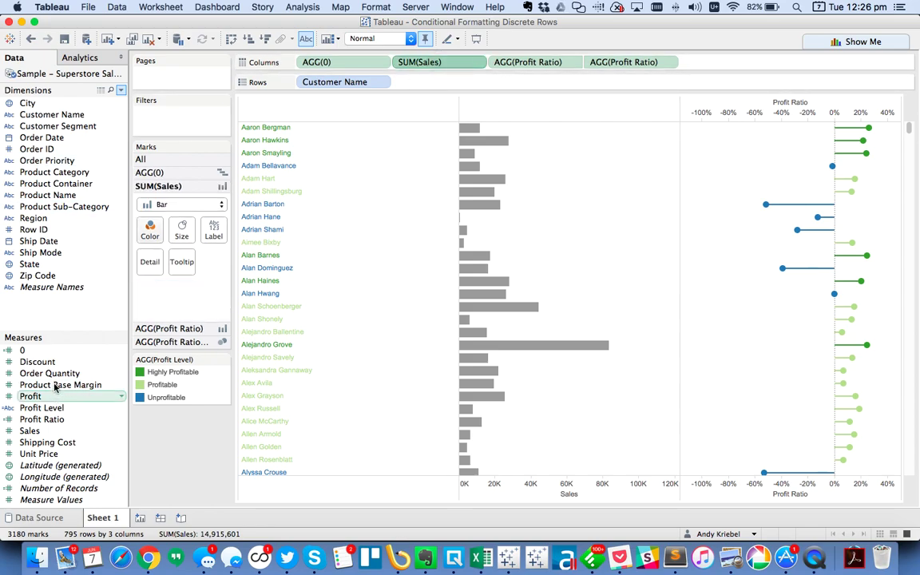
left_click_drag(47, 408, 152, 231)
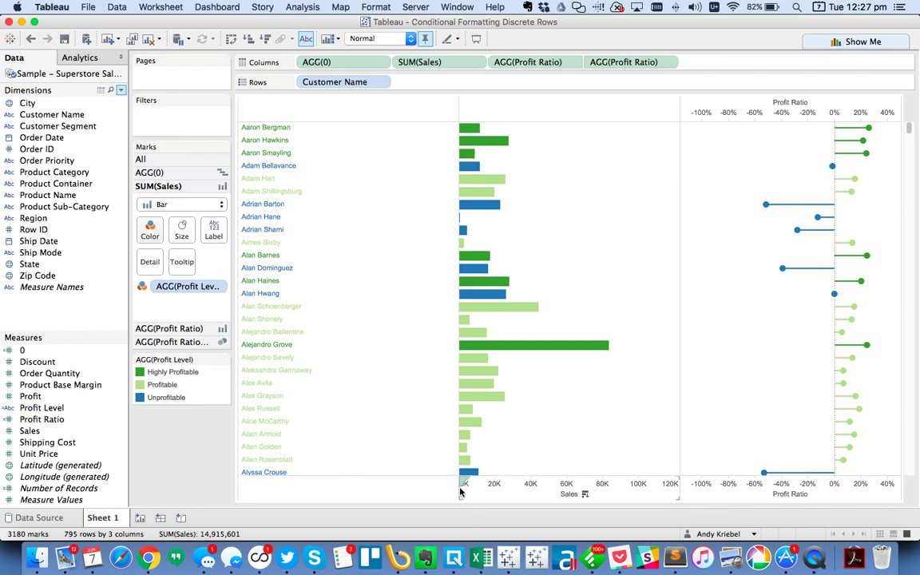
left_click_drag(459, 493, 347, 487)
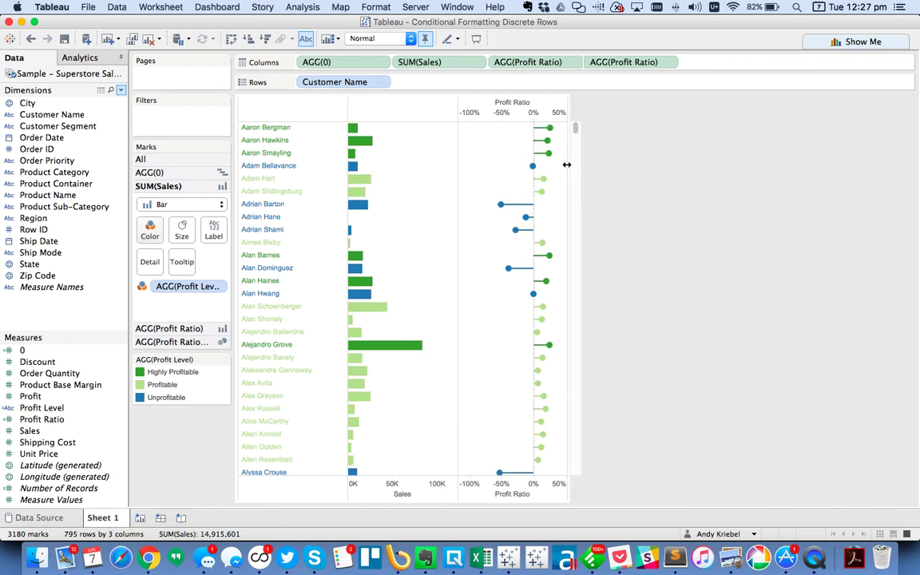
Step: Hide the top Profit Ratio axis header and exclude the AGG(0) value from tooltips
right_click(503, 107)
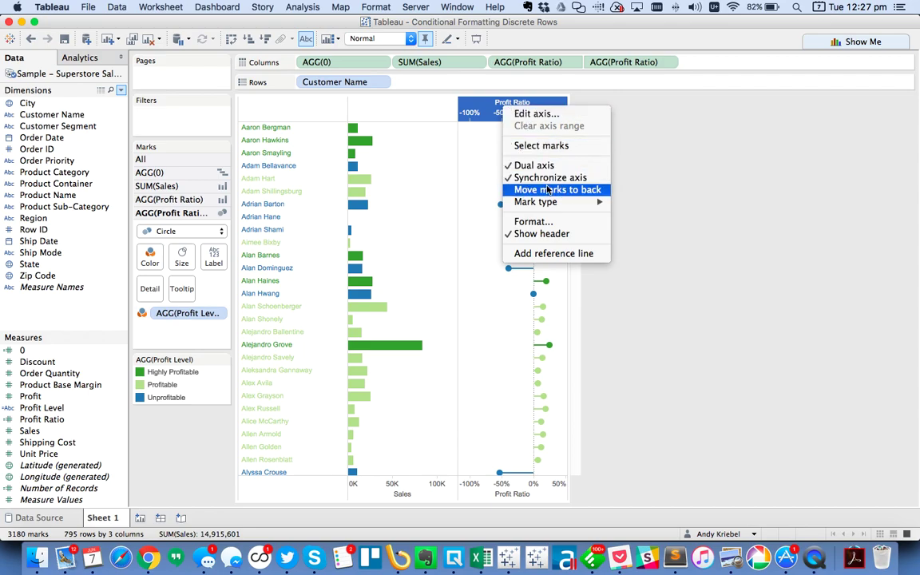
left_click(543, 233)
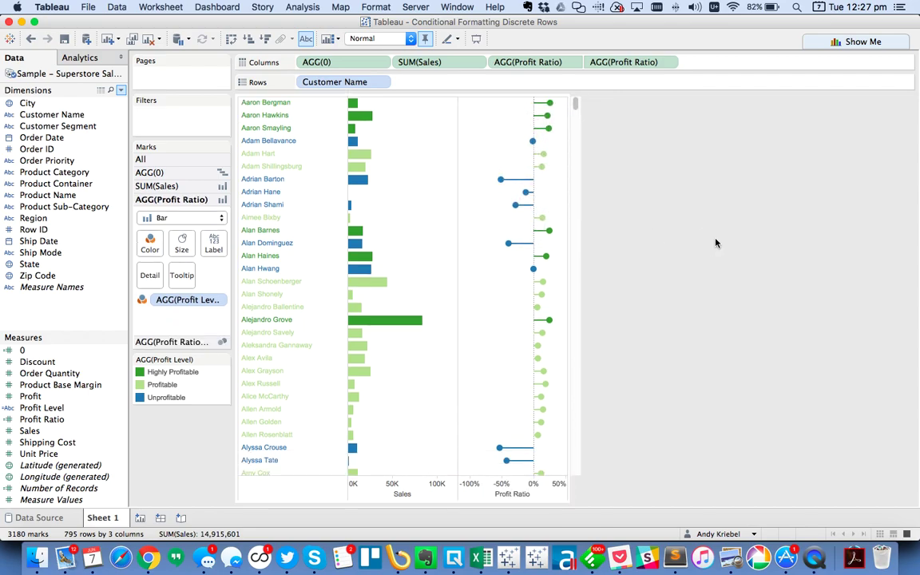
mouse_move(354, 106)
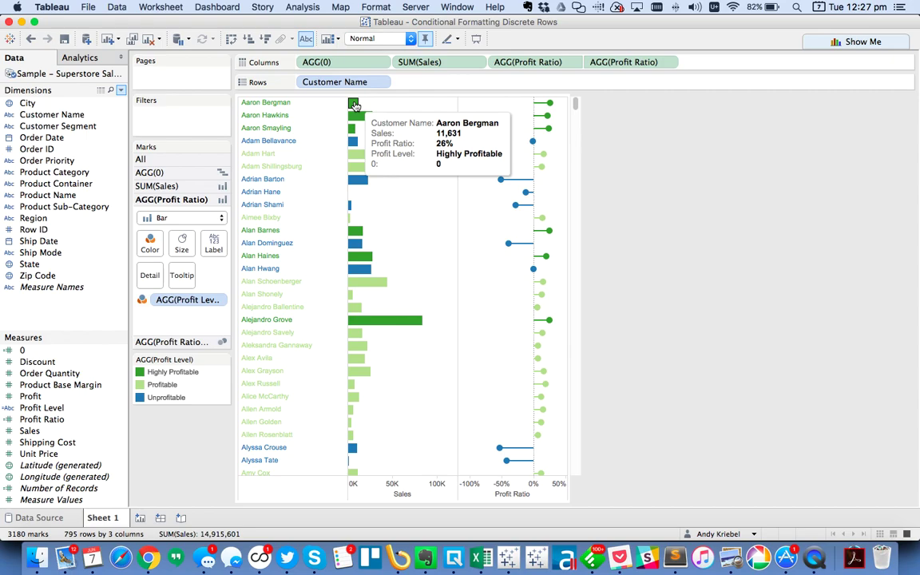
mouse_move(354, 128)
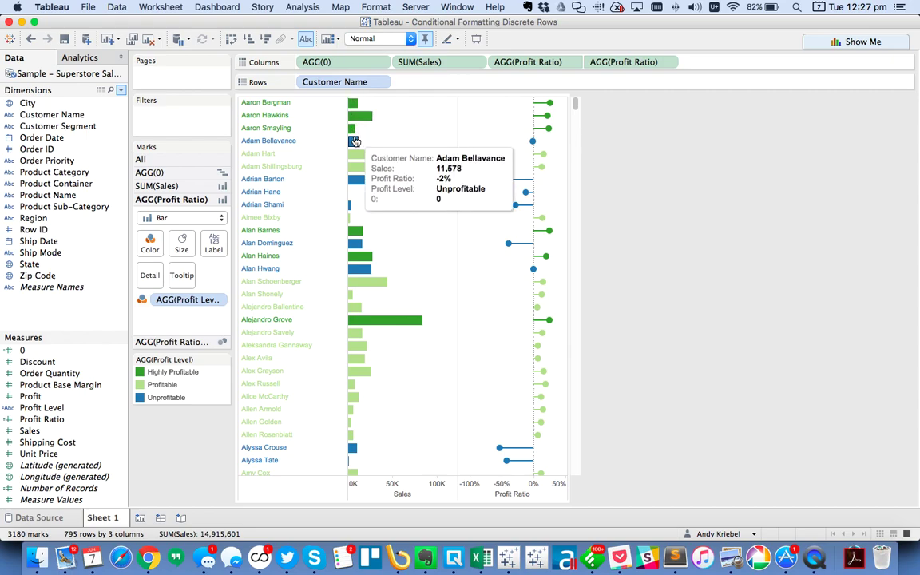
mouse_move(357, 155)
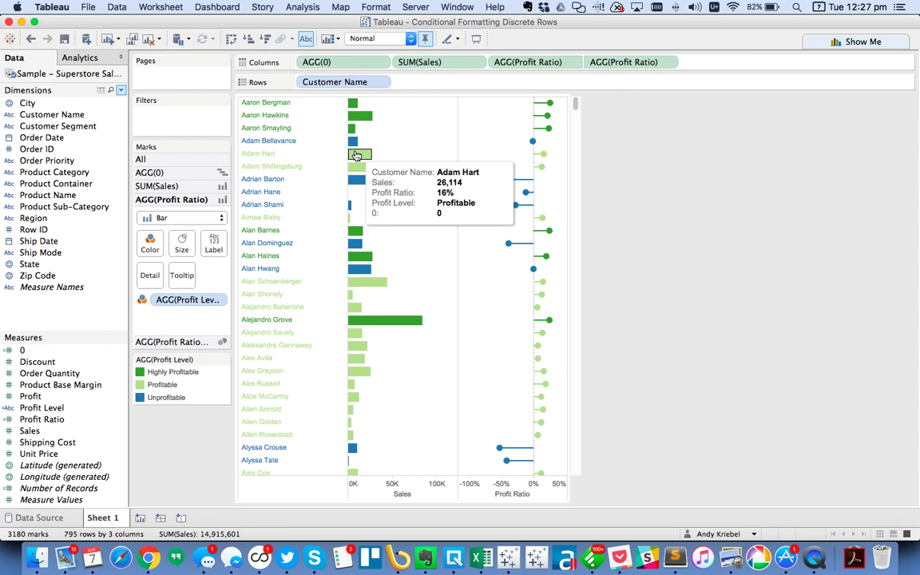
left_click(381, 64)
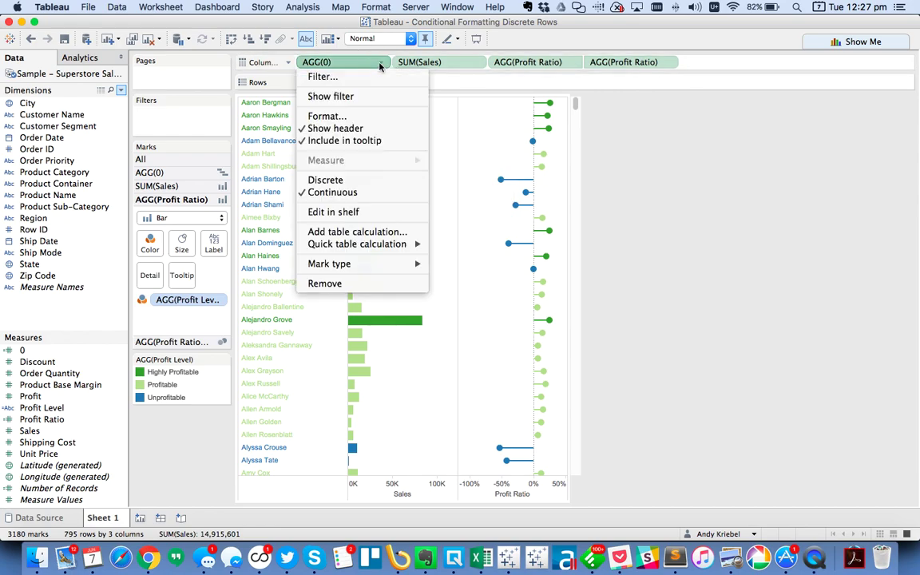
left_click(344, 140)
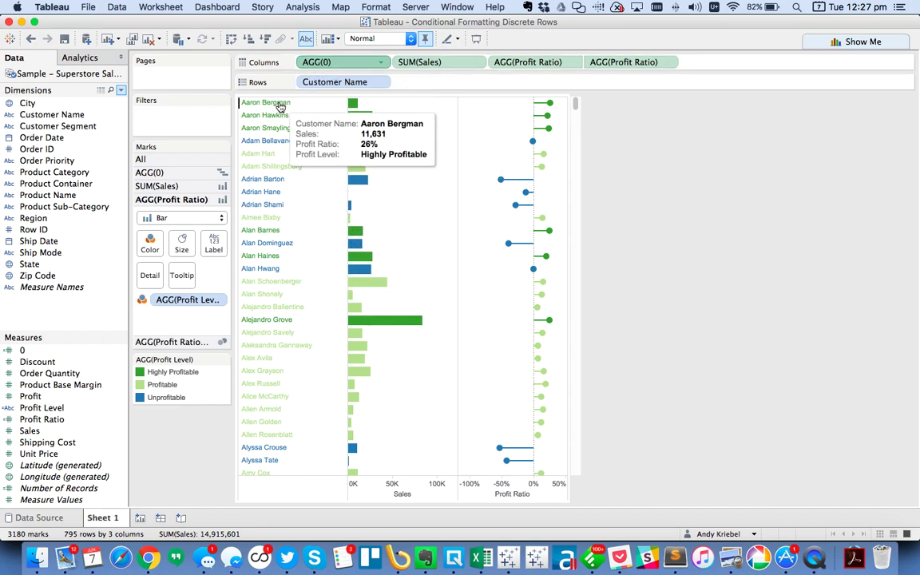
mouse_move(270, 143)
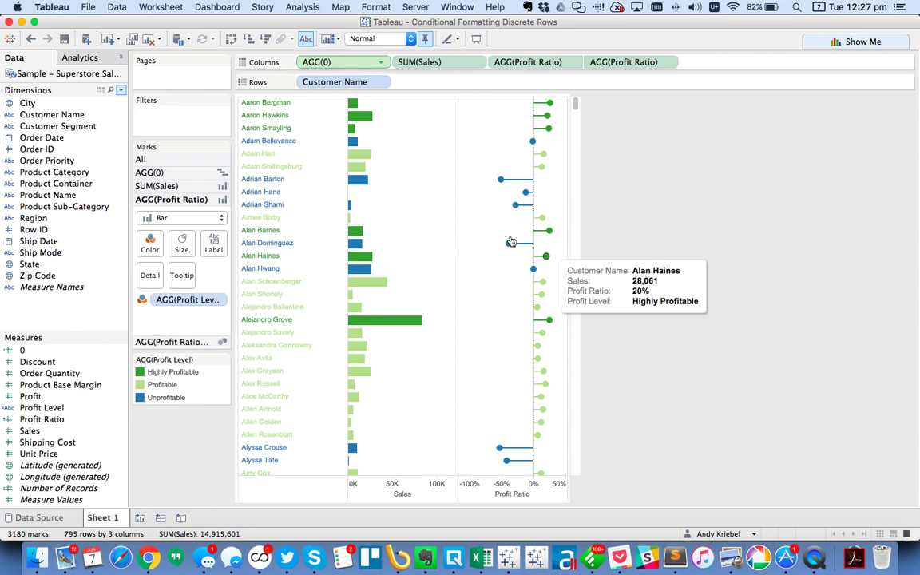
Step: Add alternating row banding in the sheet's Format Shading settings
right_click(417, 221)
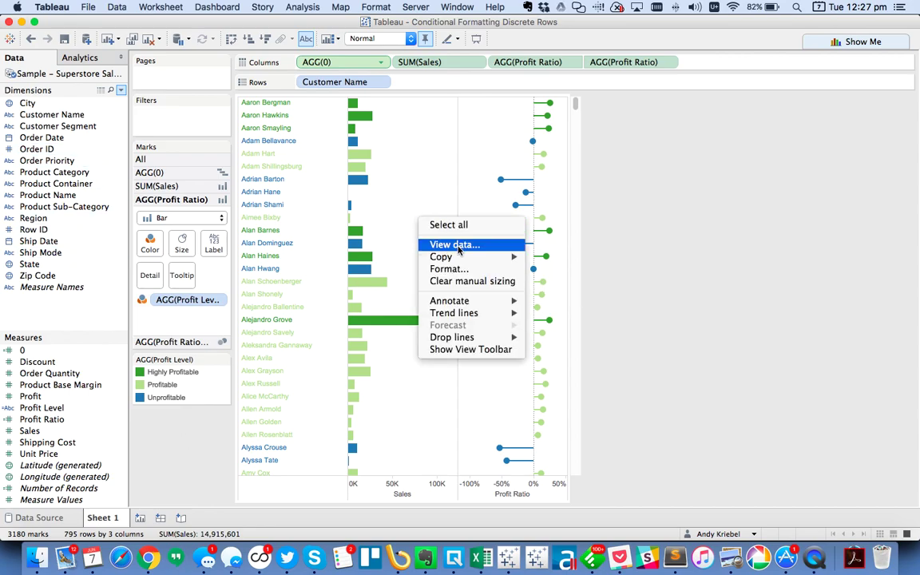
left_click(447, 268)
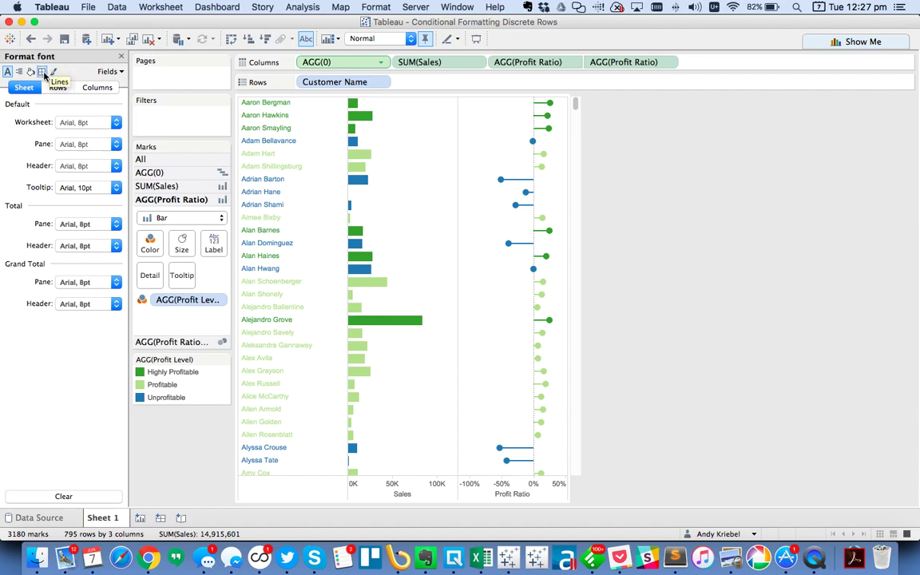
left_click(30, 71)
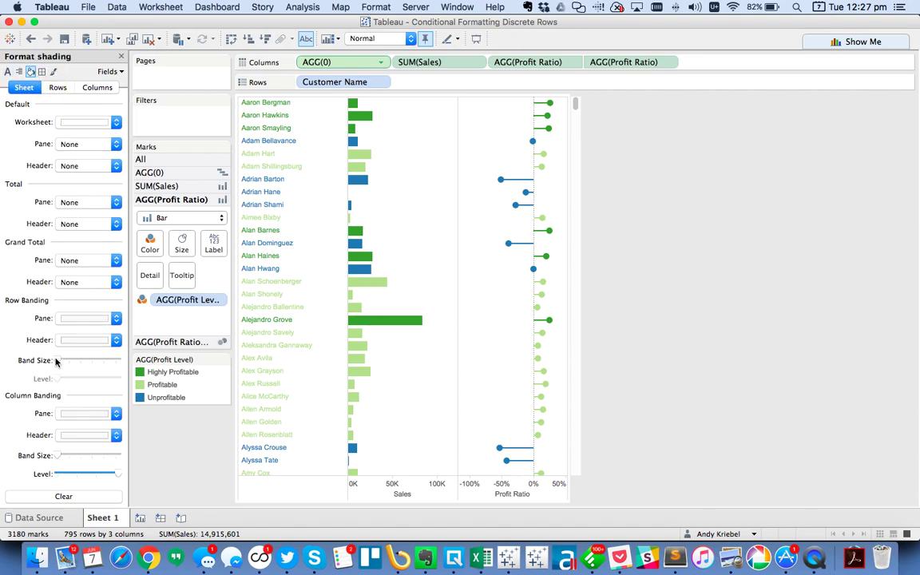
left_click_drag(60, 362, 66, 363)
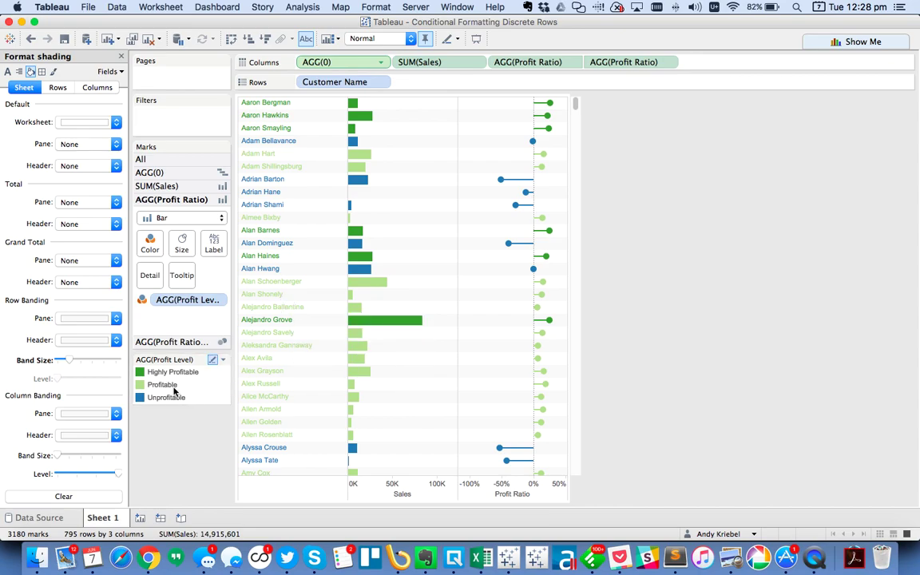
Step: Try a teal Profitable colour from the London Tube Map palette, then undo it
double_click(216, 390)
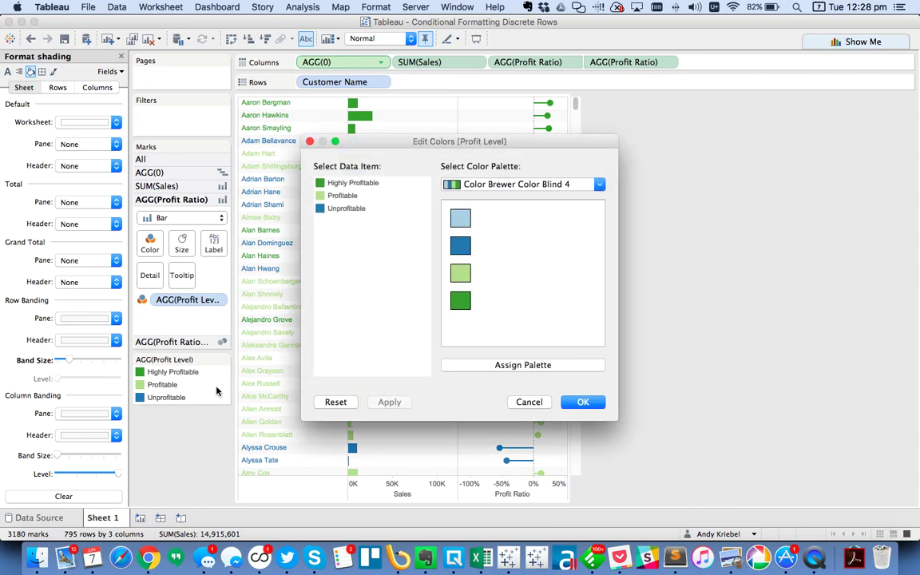
left_click(525, 183)
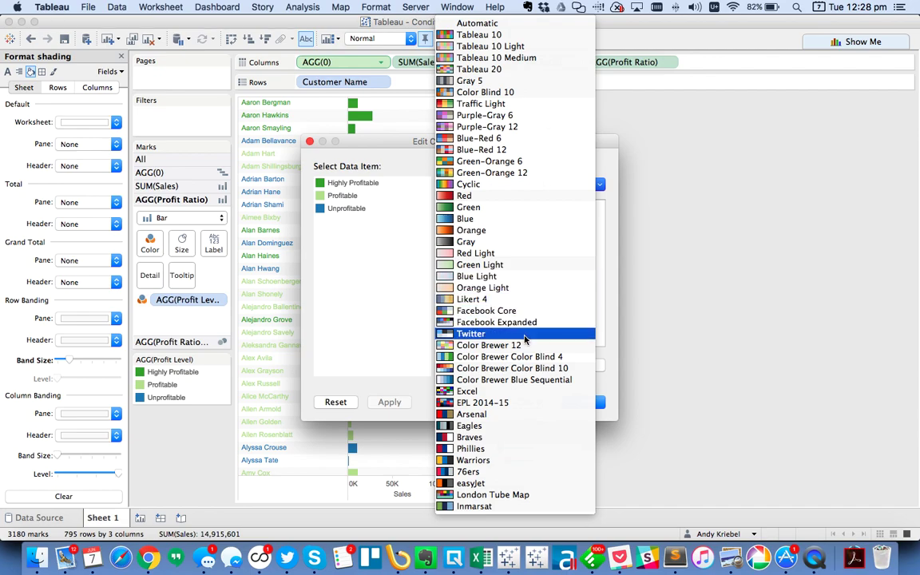
left_click(494, 497)
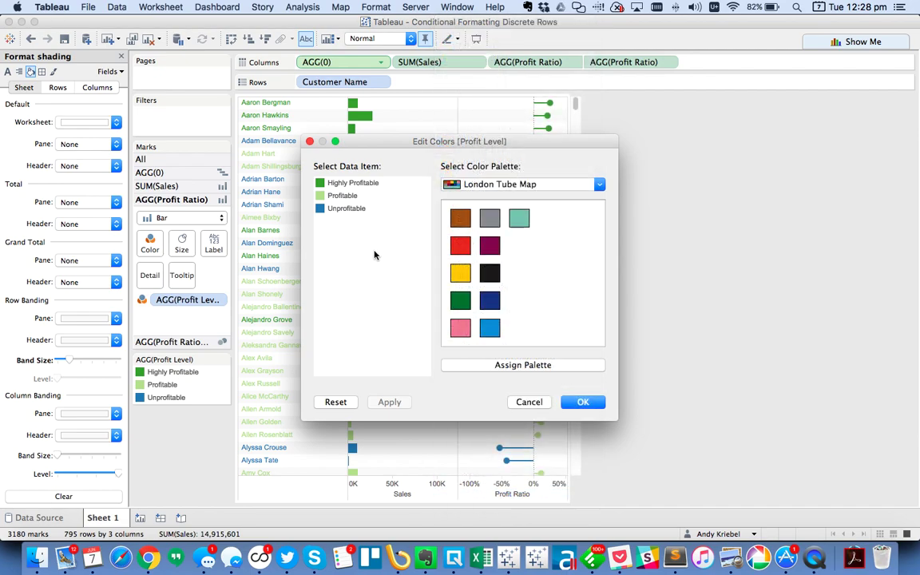
left_click(336, 200)
left_click(519, 217)
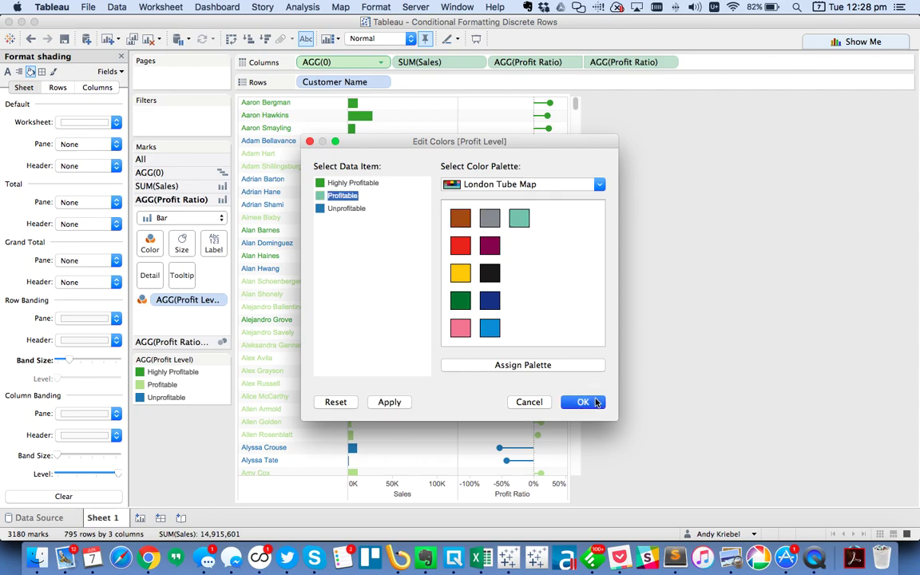
left_click(583, 402)
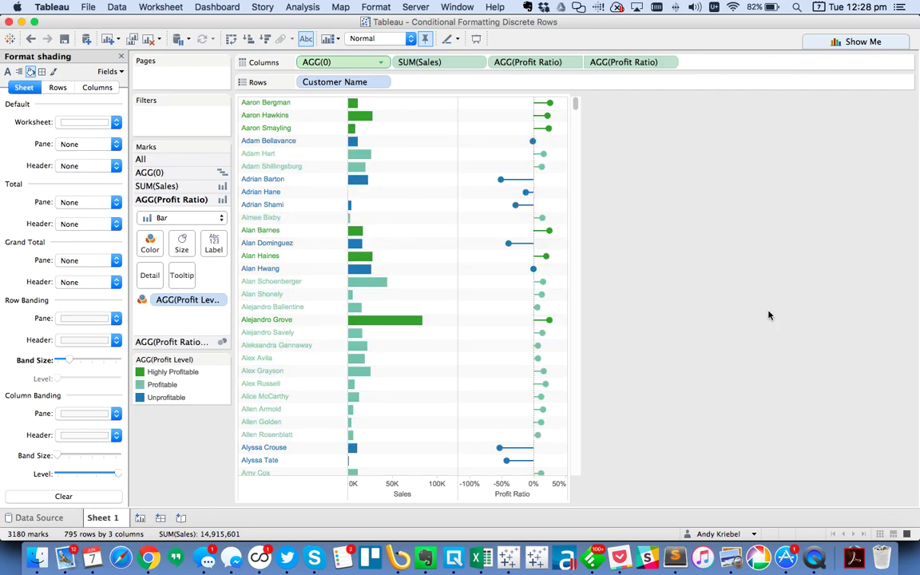
left_click(30, 38)
Step: Make Profitable light green from the Tableau 20 palette and close the Format shading pane
double_click(197, 393)
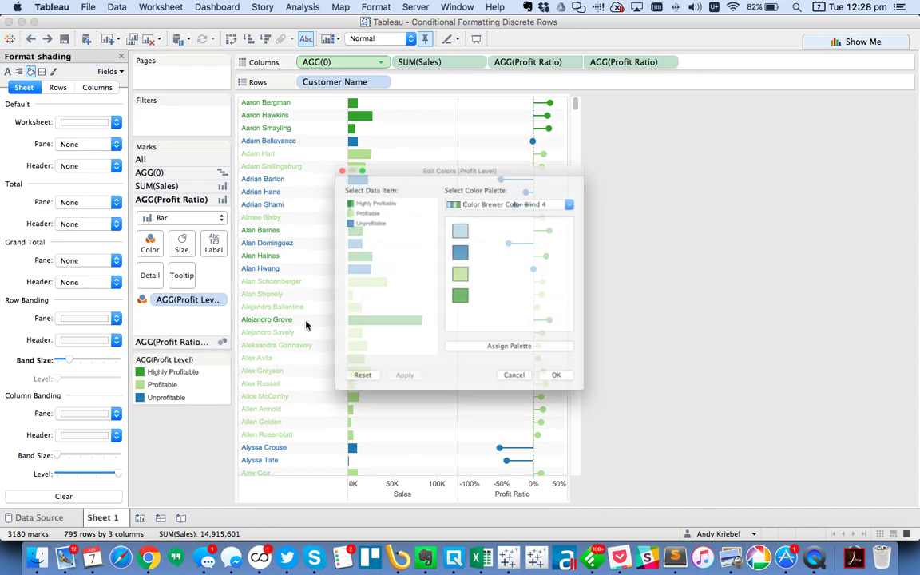
left_click(519, 184)
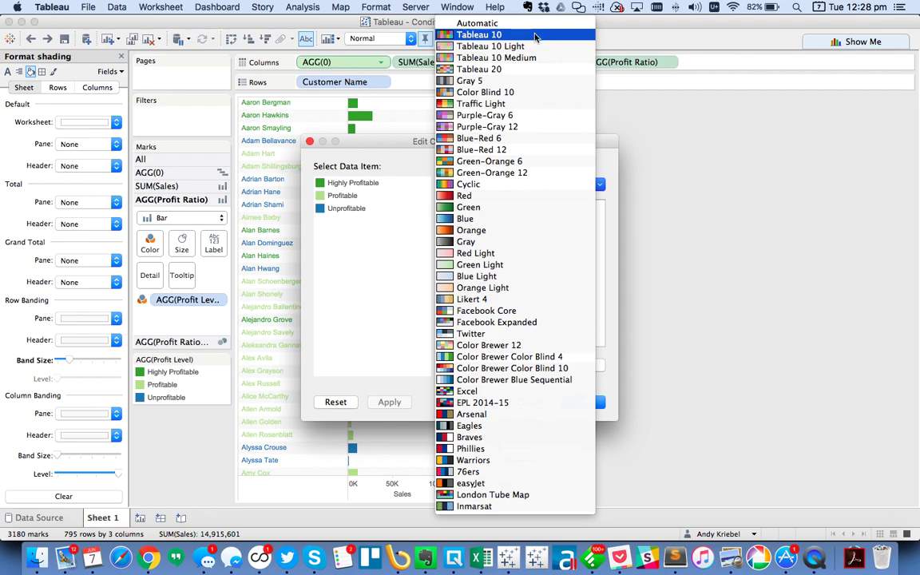
left_click(529, 69)
left_click(349, 200)
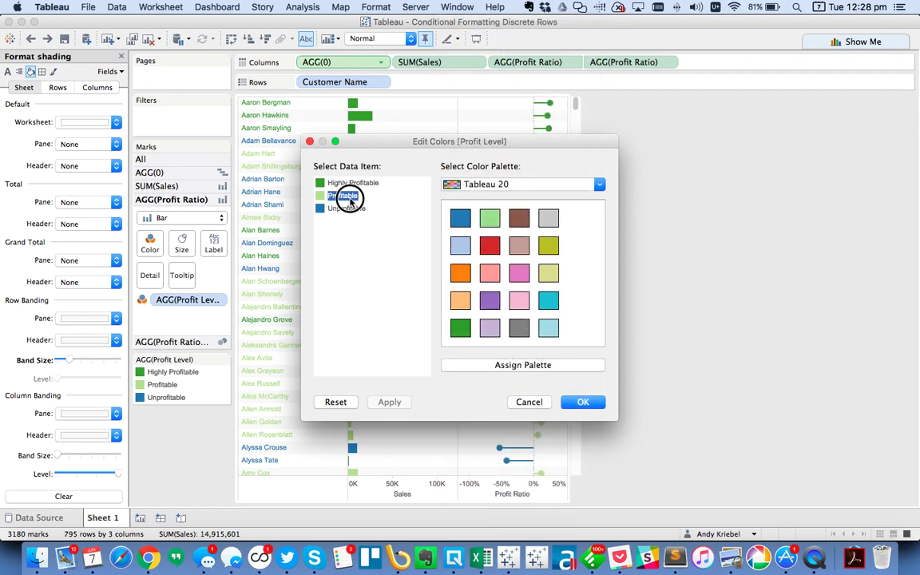
left_click(490, 218)
left_click(591, 403)
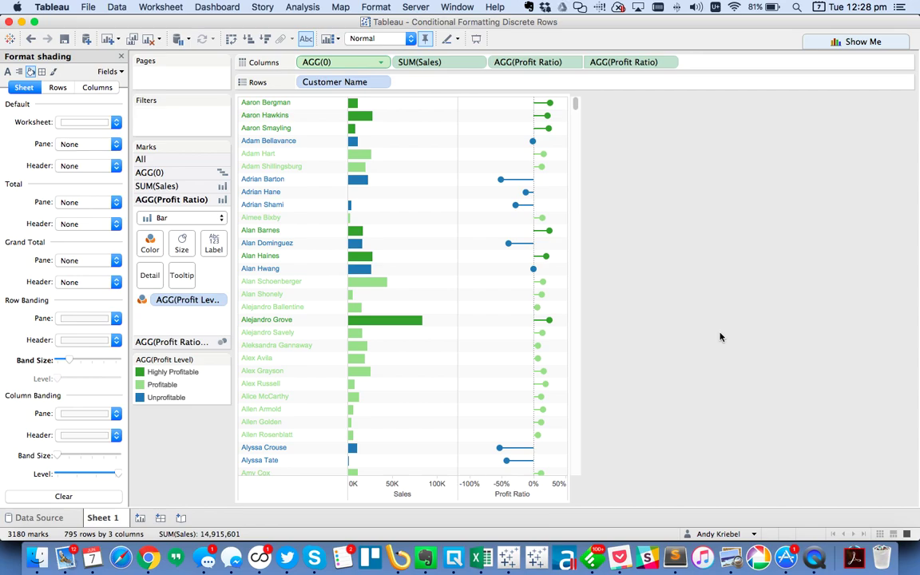
left_click(121, 55)
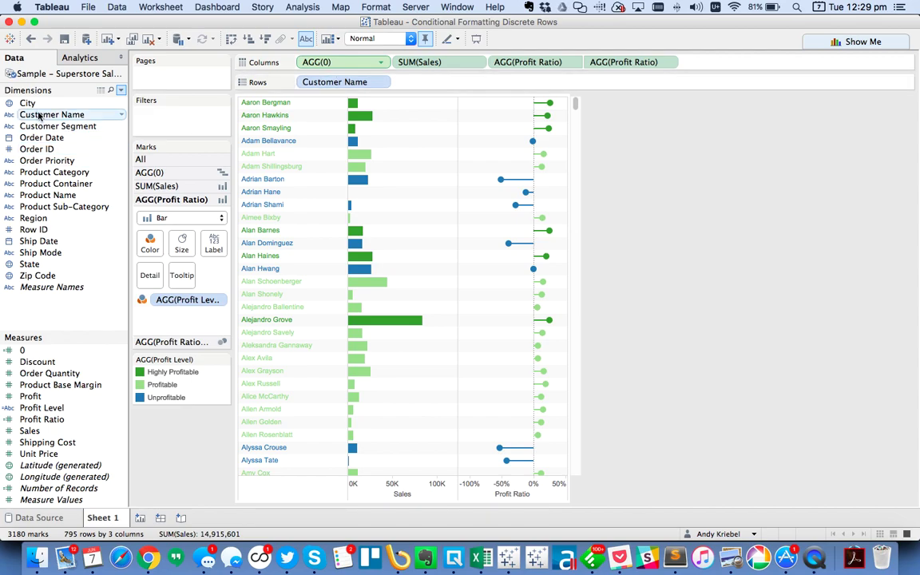
Step: Add a second 0 axis on Columns titled Customer Name, with no major or minor tick marks
left_click_drag(23, 349, 300, 105)
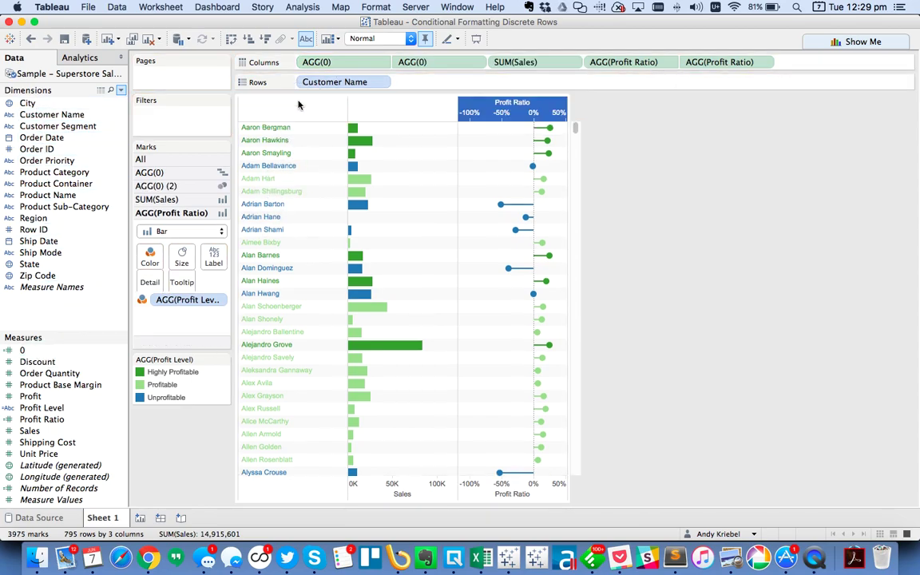
right_click(261, 110)
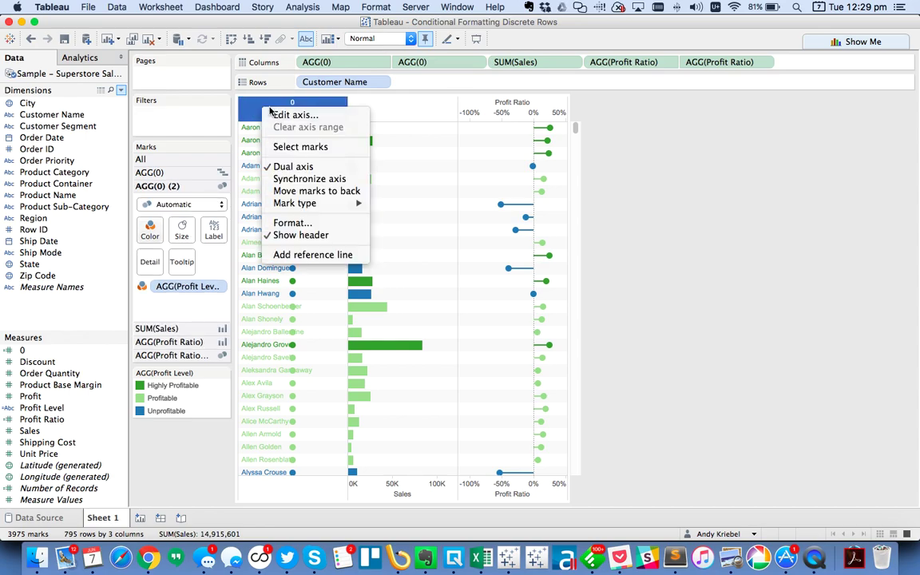
left_click(300, 118)
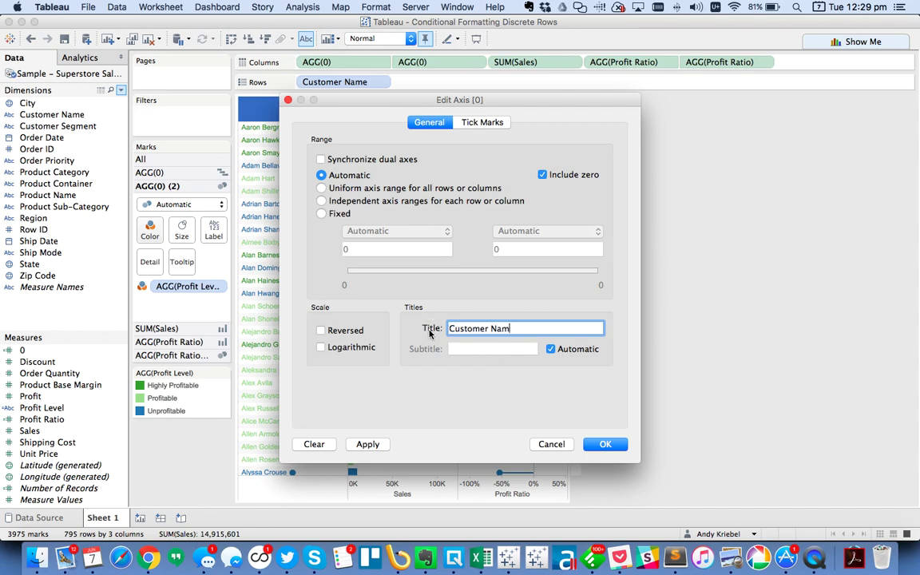
left_click(473, 123)
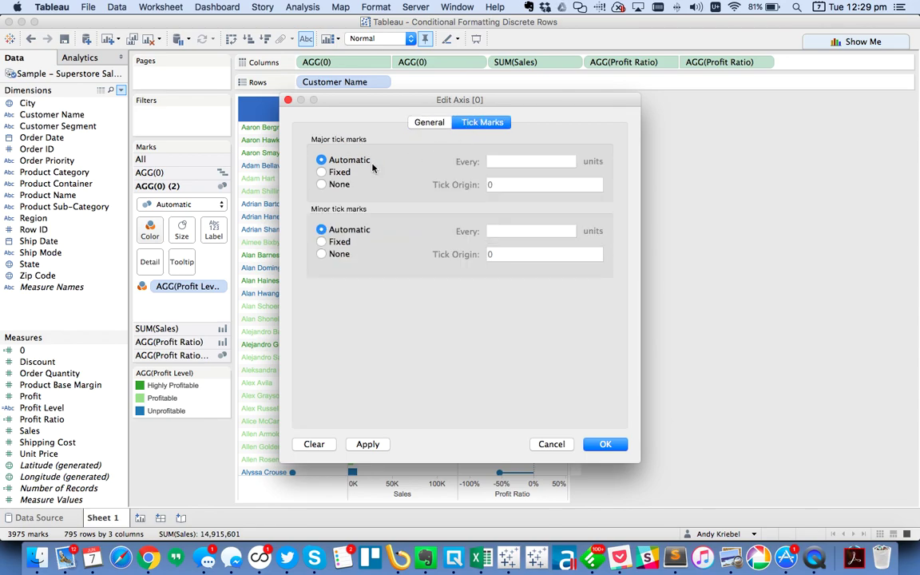
left_click(325, 184)
left_click(332, 254)
left_click(368, 443)
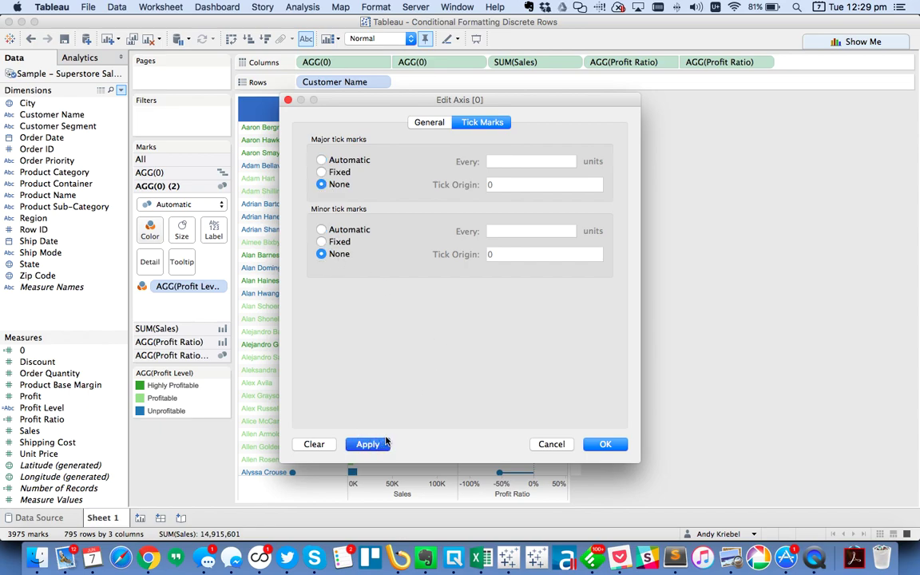
left_click(604, 443)
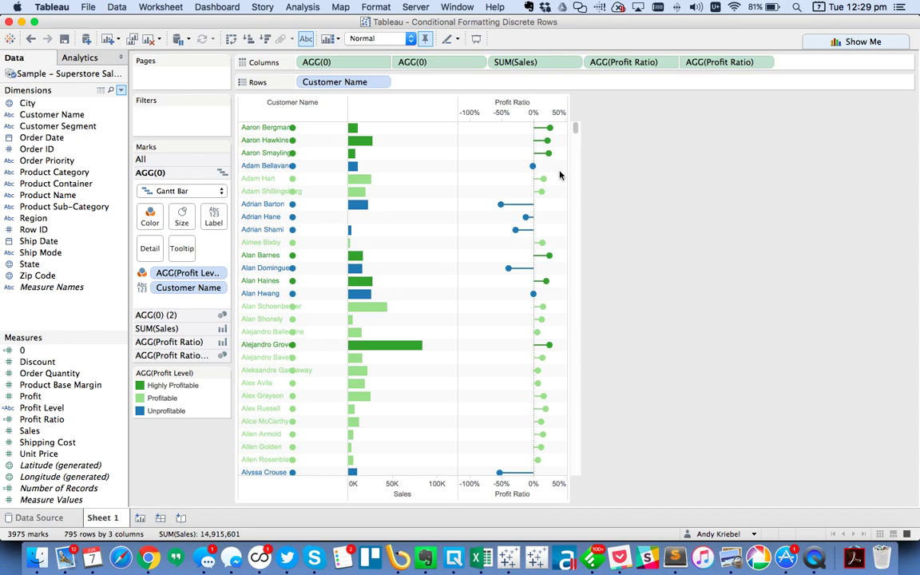
Step: Set the top Profit Ratio axis's major and minor tick marks to None
right_click(499, 114)
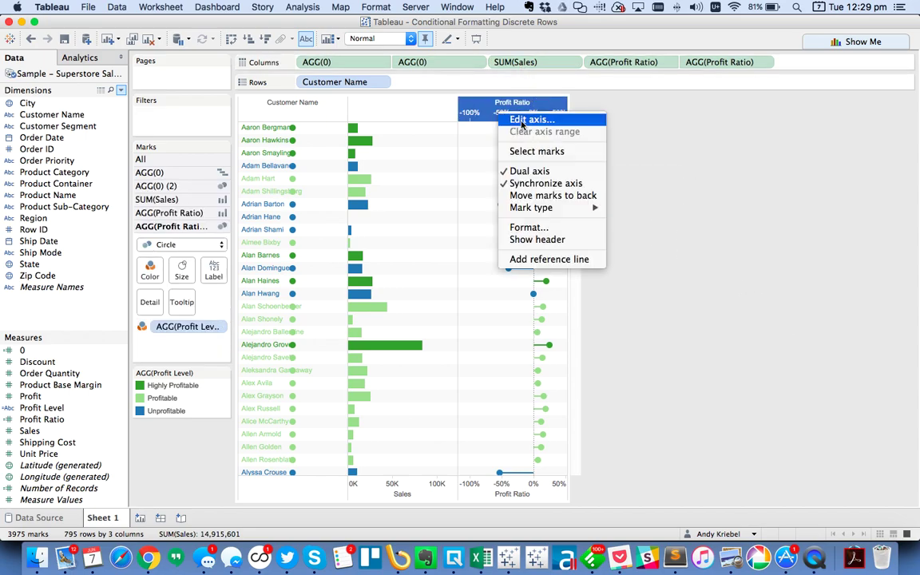
left_click(520, 118)
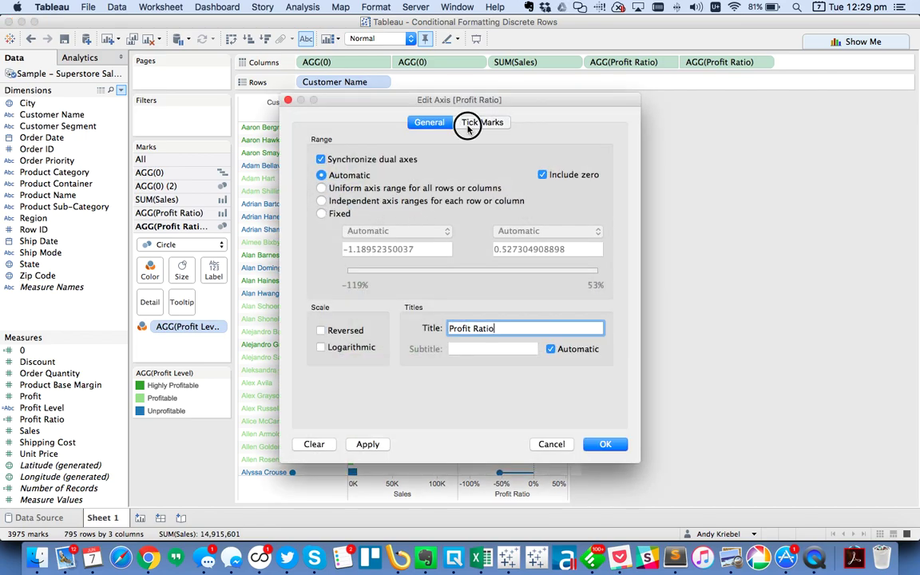
left_click(482, 121)
left_click(321, 184)
left_click(321, 254)
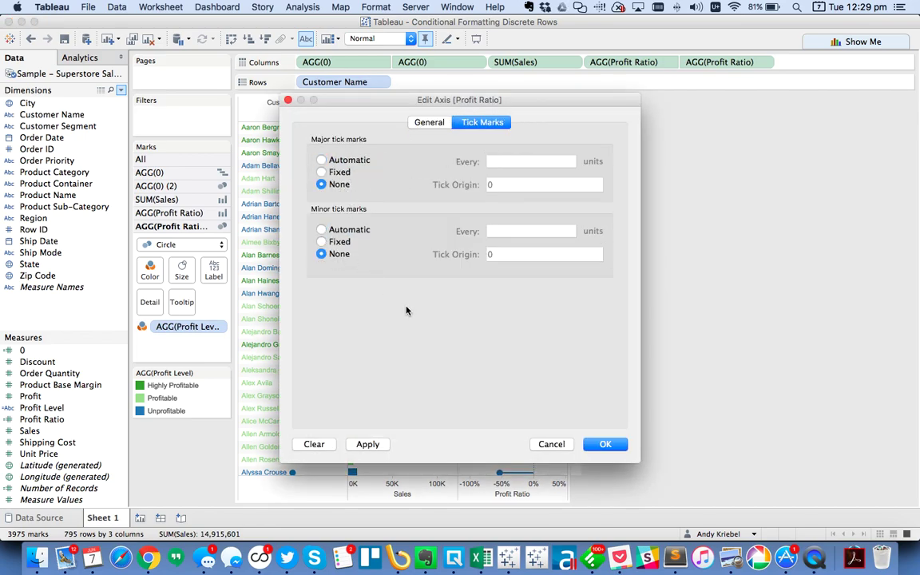
left_click(604, 444)
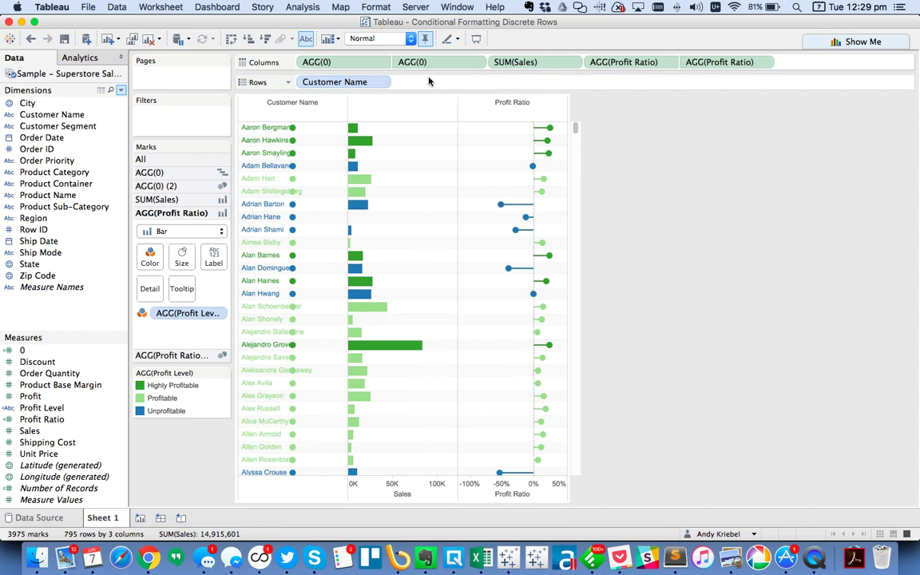
Step: Add a second Sales measure as a synchronized dual axis and draw its marks as bars
left_click_drag(42, 419, 377, 113)
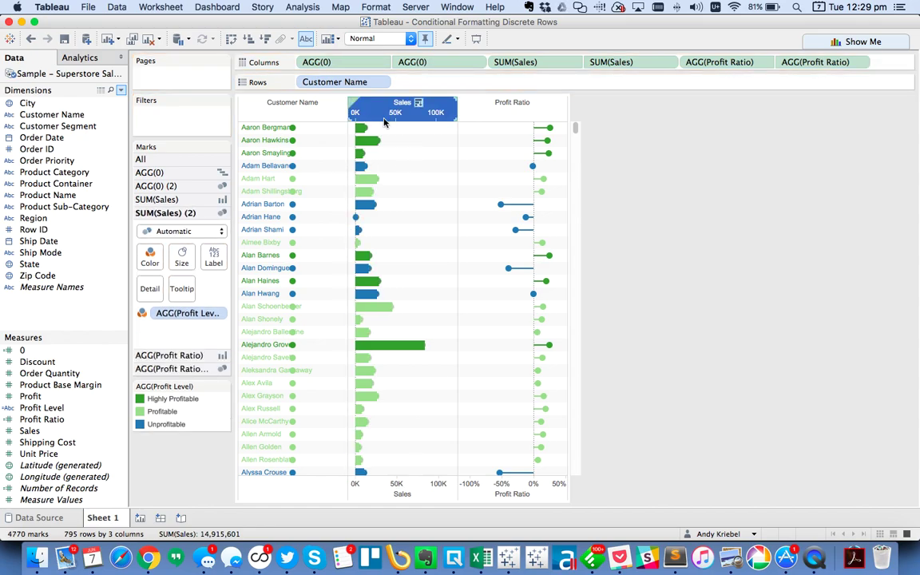
right_click(374, 113)
left_click(400, 182)
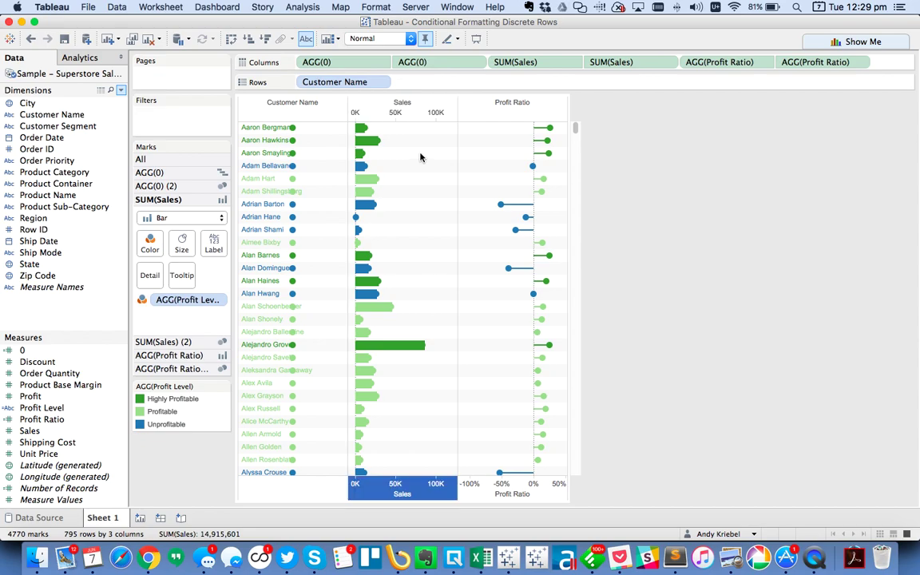
left_click(371, 108)
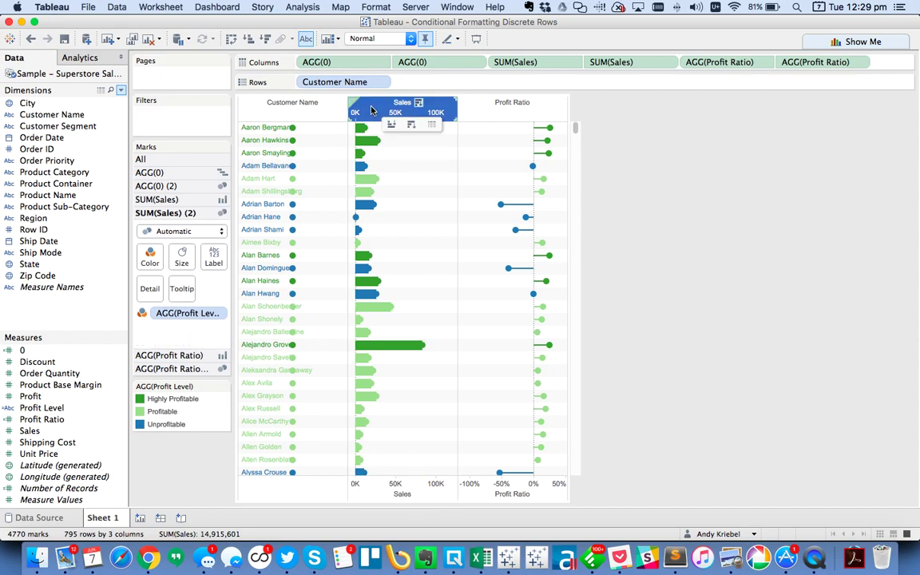
left_click(177, 231)
left_click(166, 248)
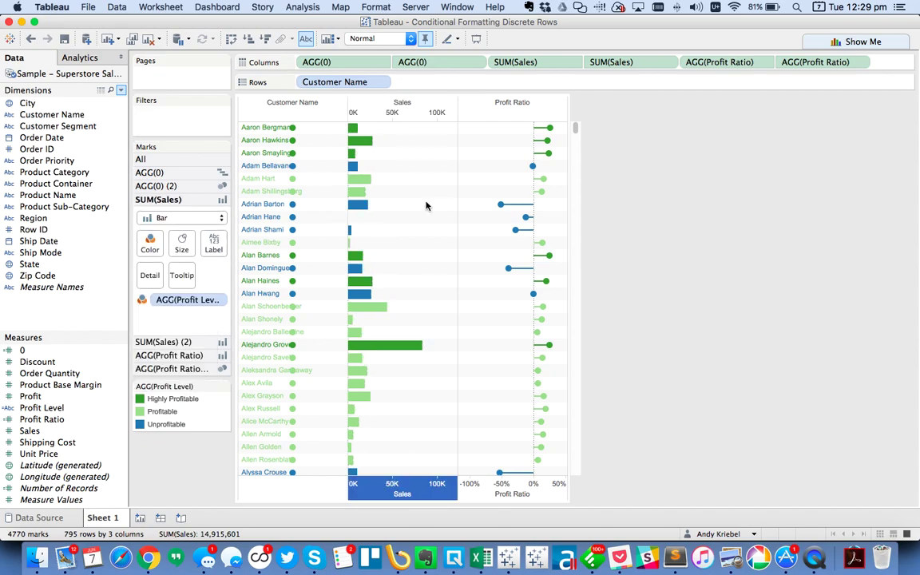
Step: Set the top Sales axis's major and minor tick marks to None
right_click(404, 107)
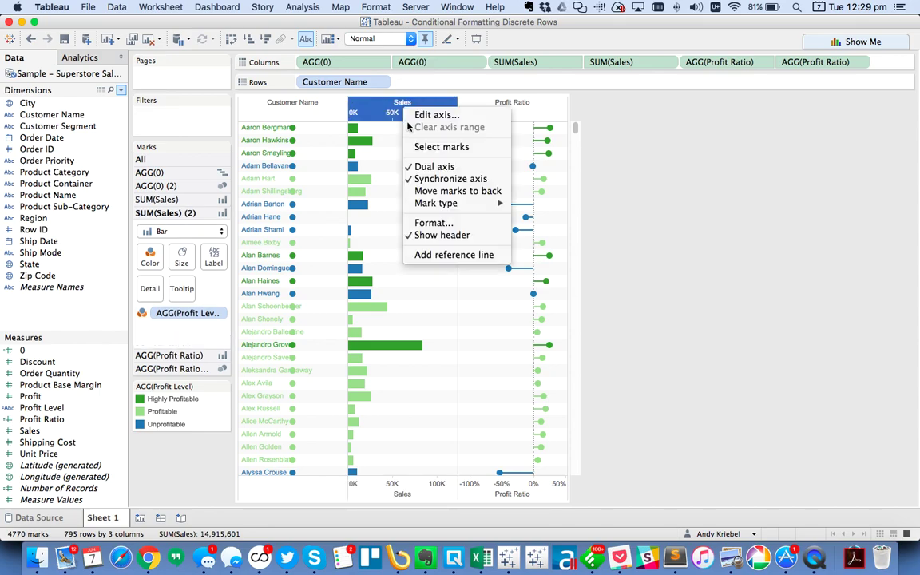
left_click(433, 223)
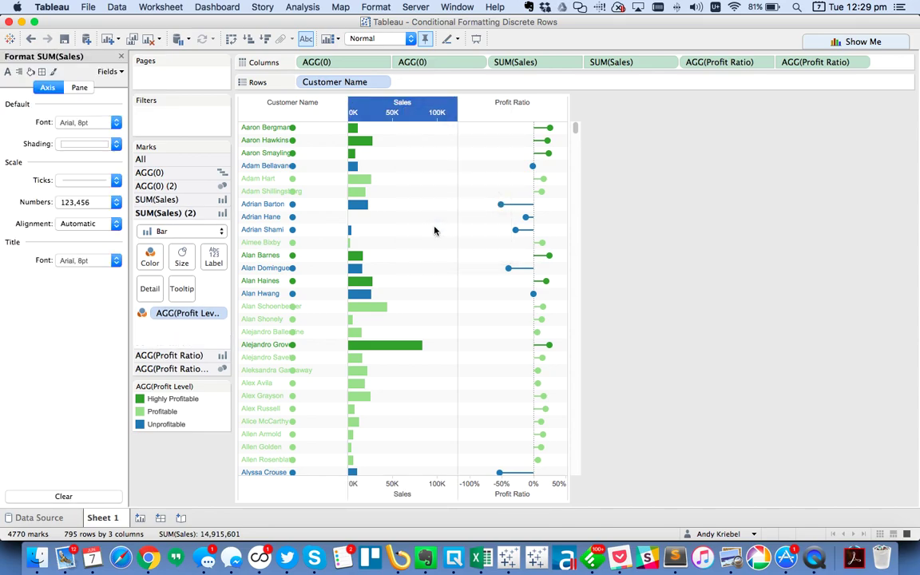
right_click(413, 110)
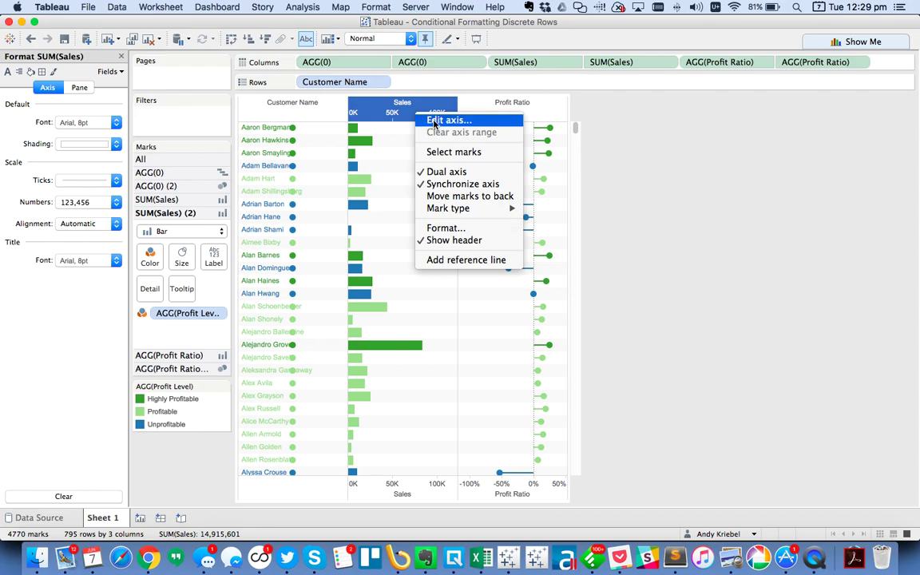
left_click(436, 124)
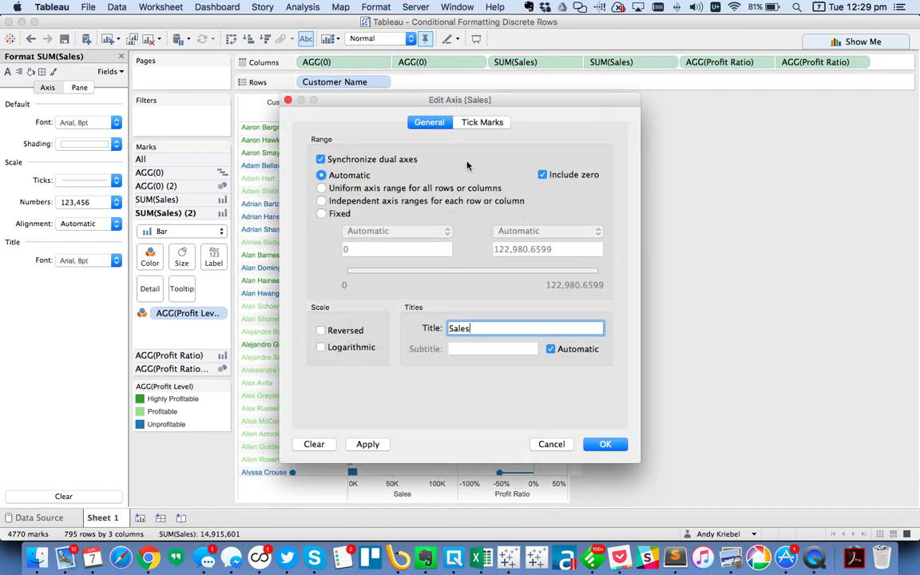
left_click(482, 122)
left_click(321, 185)
left_click(335, 257)
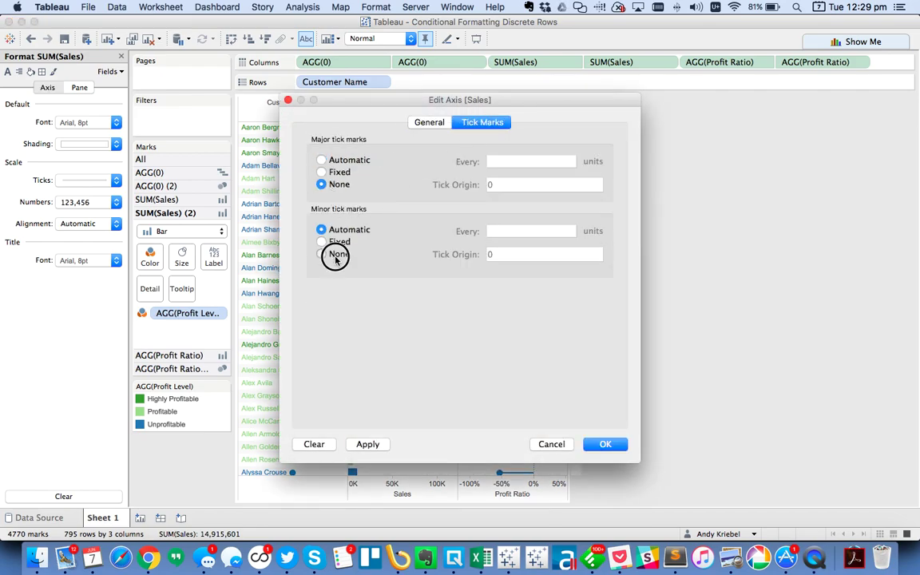
left_click(605, 444)
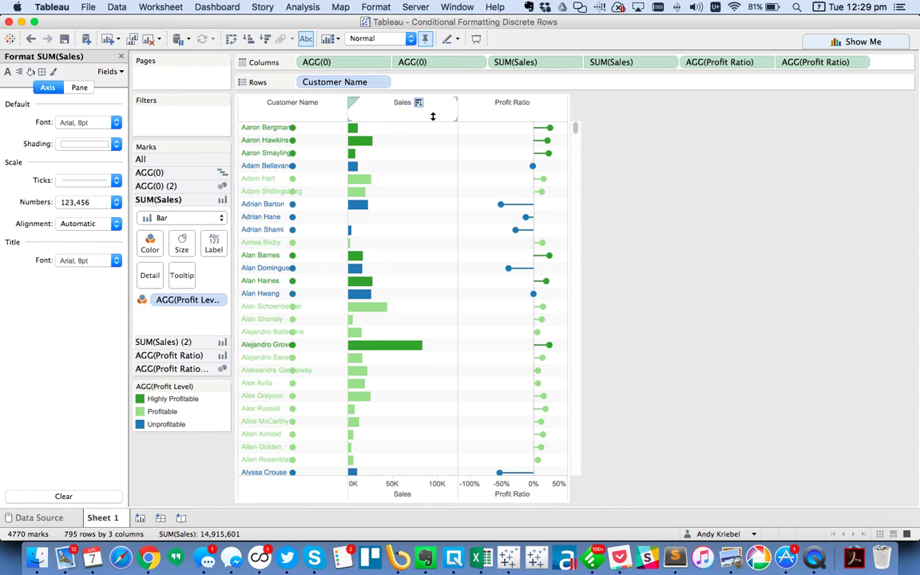
Step: Delete the bottom Sales axis title, then undo that change
right_click(384, 495)
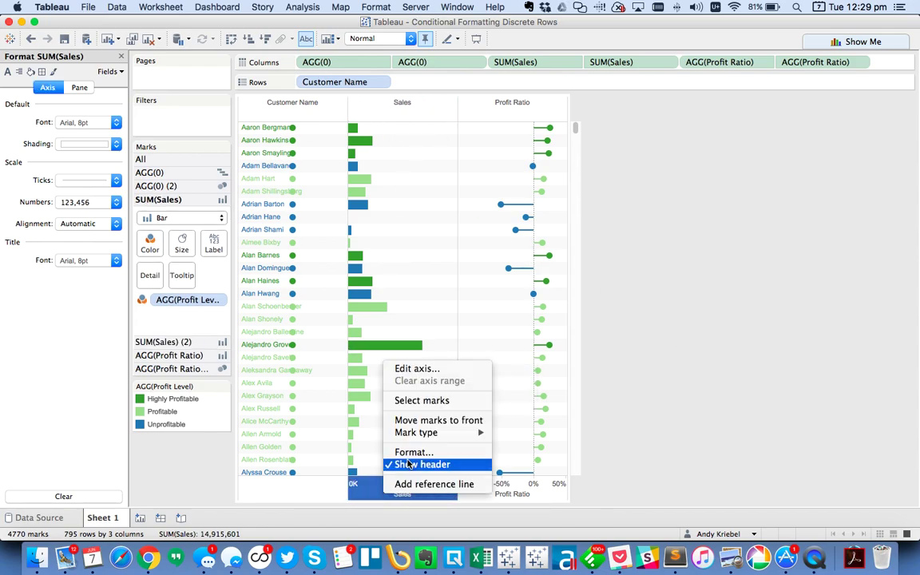
left_click(415, 368)
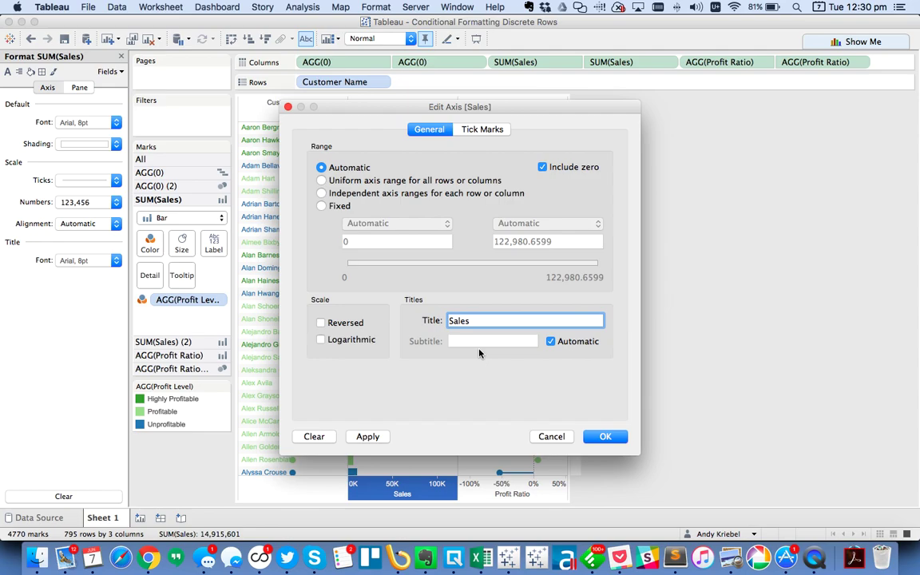
double_click(469, 320)
key("BackSpace")
key("Return")
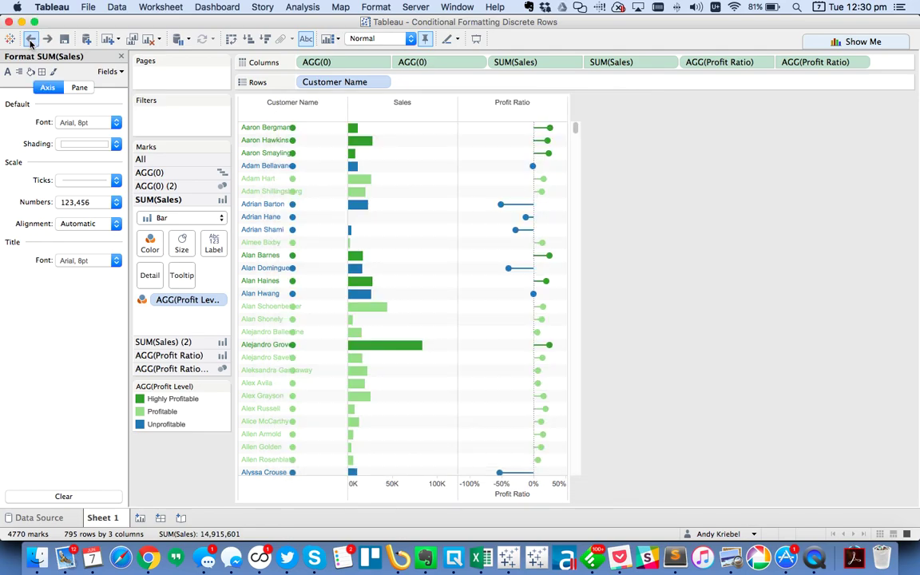
left_click(31, 38)
Step: Set the top Sales axis's major and minor tick marks to Automatic
right_click(369, 107)
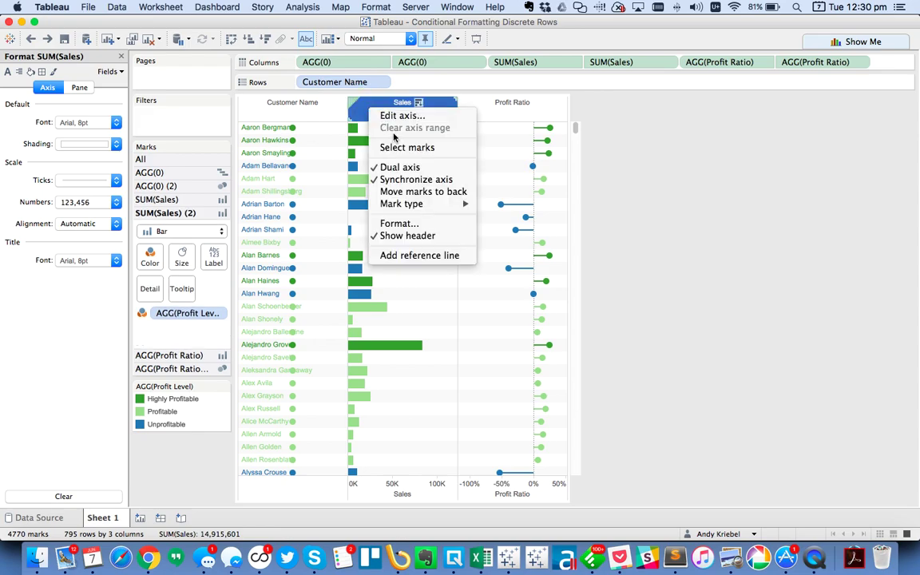
left_click(402, 116)
left_click(482, 122)
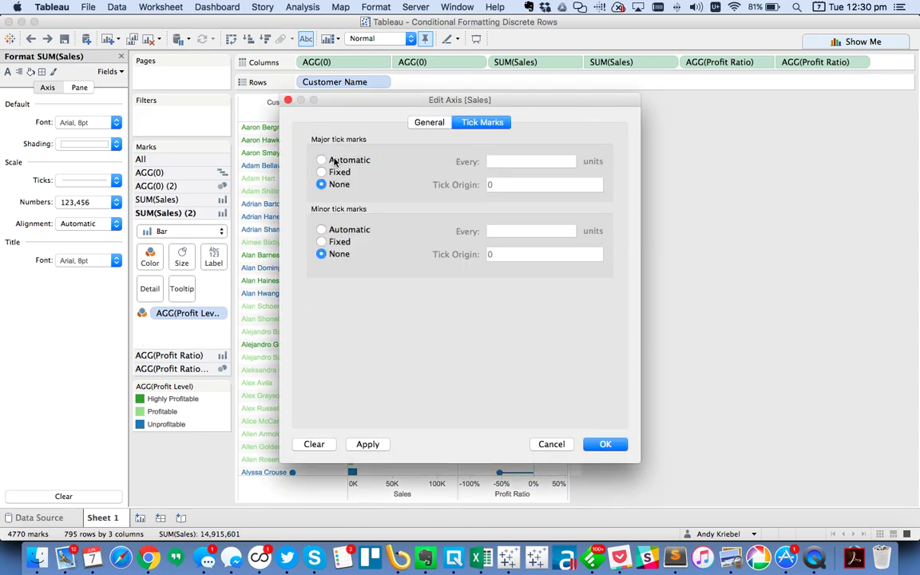
left_click(334, 161)
left_click(337, 231)
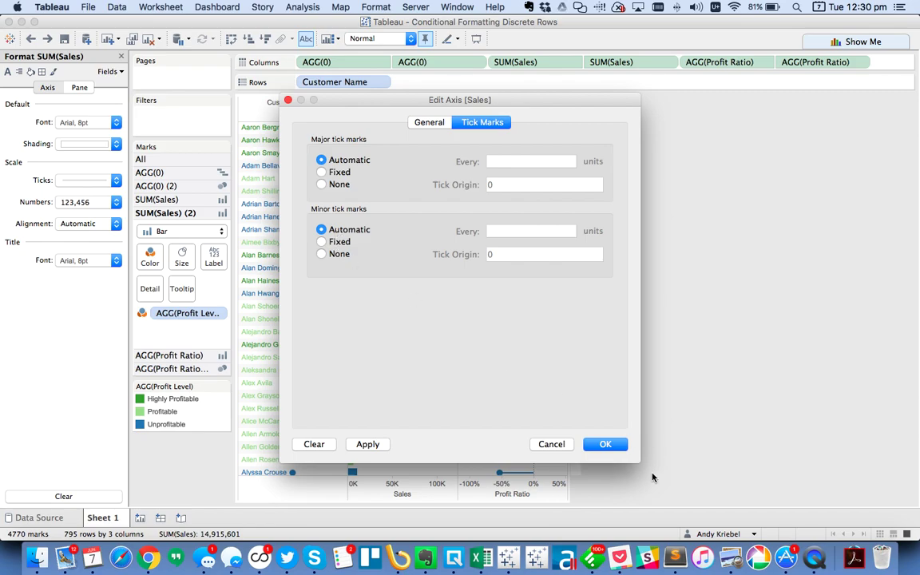
left_click(605, 444)
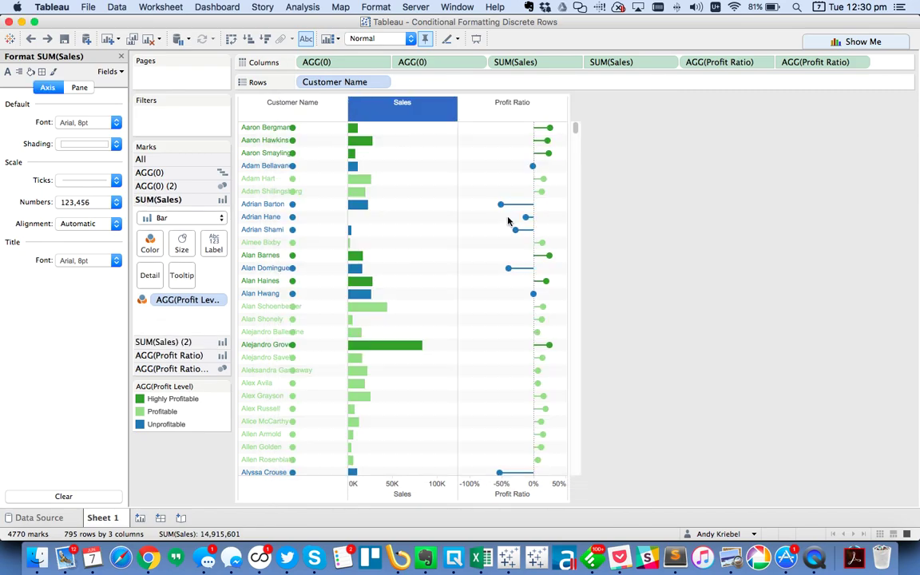
Step: Set the top Profit Ratio axis's major and minor tick marks to Automatic
right_click(491, 112)
left_click(506, 116)
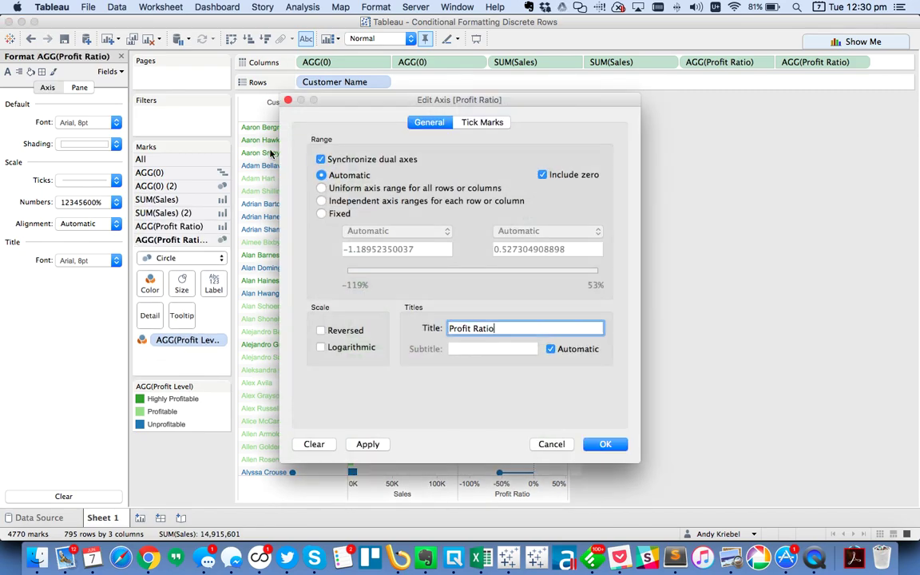
left_click(471, 122)
left_click(331, 160)
left_click(341, 231)
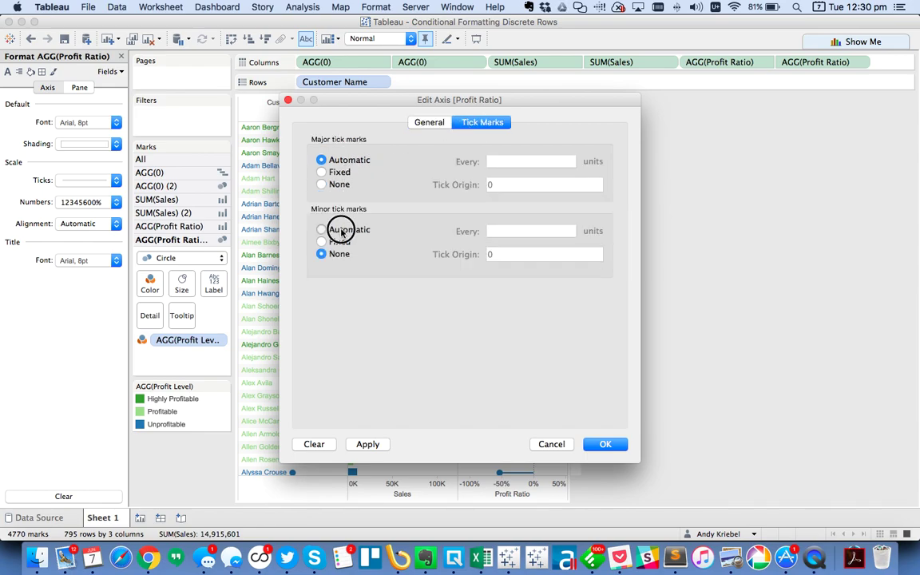
left_click(604, 443)
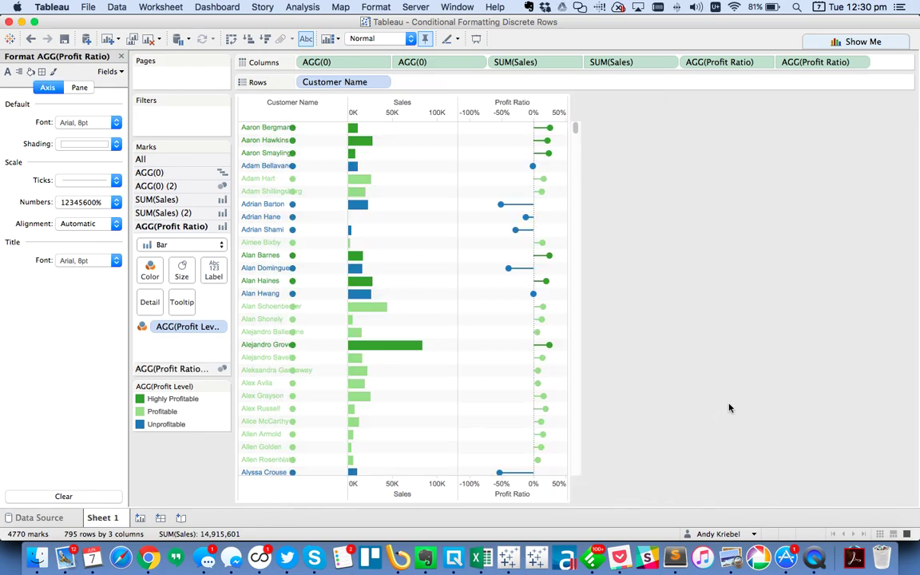
Step: Clear the bottom Sales axis title and set its major and minor tick marks to None
right_click(389, 490)
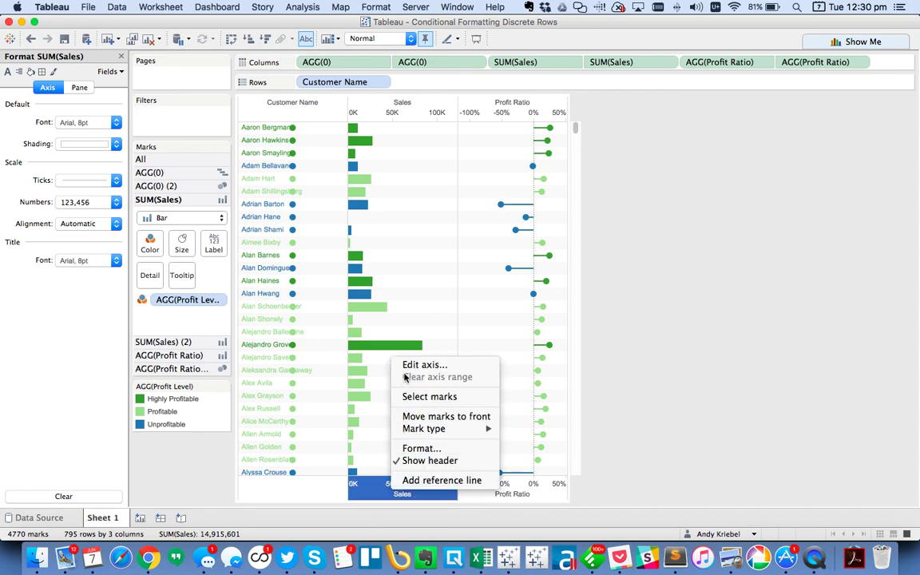
left_click(401, 364)
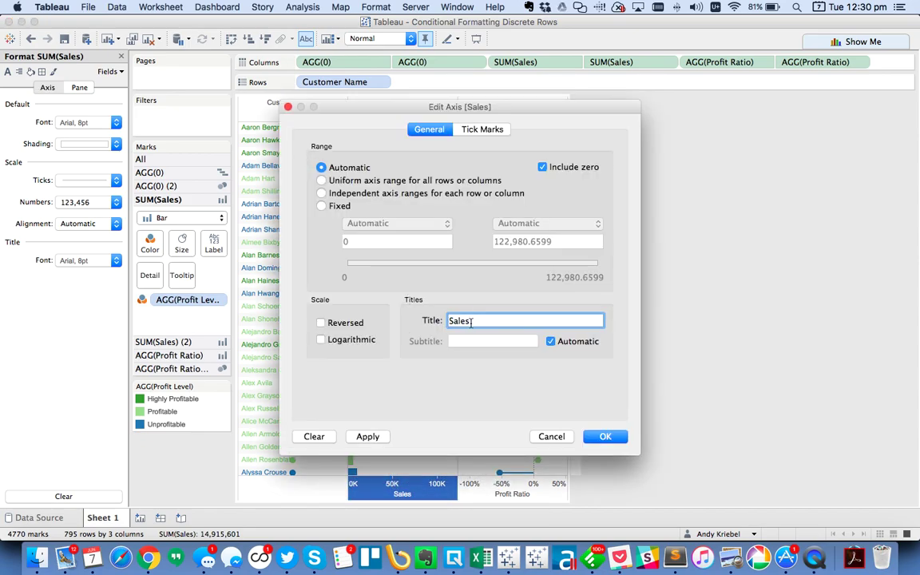
key("BackSpace")
key("BackSpace")
key("BackSpace")
key("BackSpace")
key("BackSpace")
left_click(472, 130)
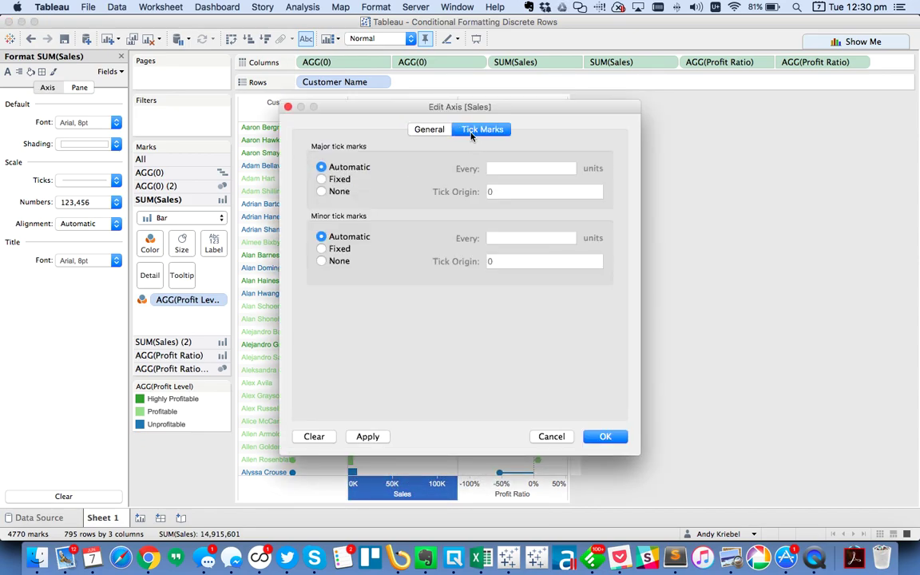
left_click(320, 191)
left_click(321, 261)
left_click(605, 436)
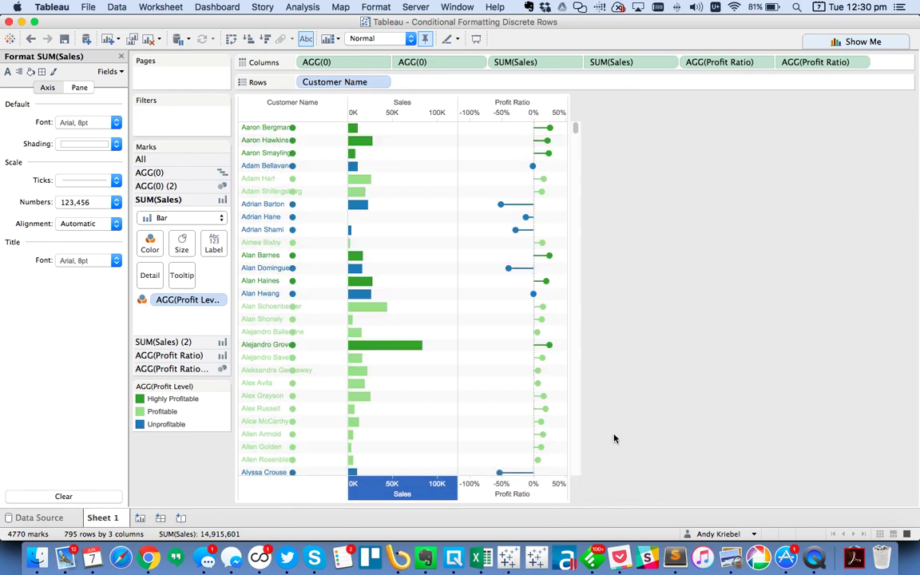
Step: Clear the bottom Profit Ratio axis title and set its tick marks to None
double_click(481, 494)
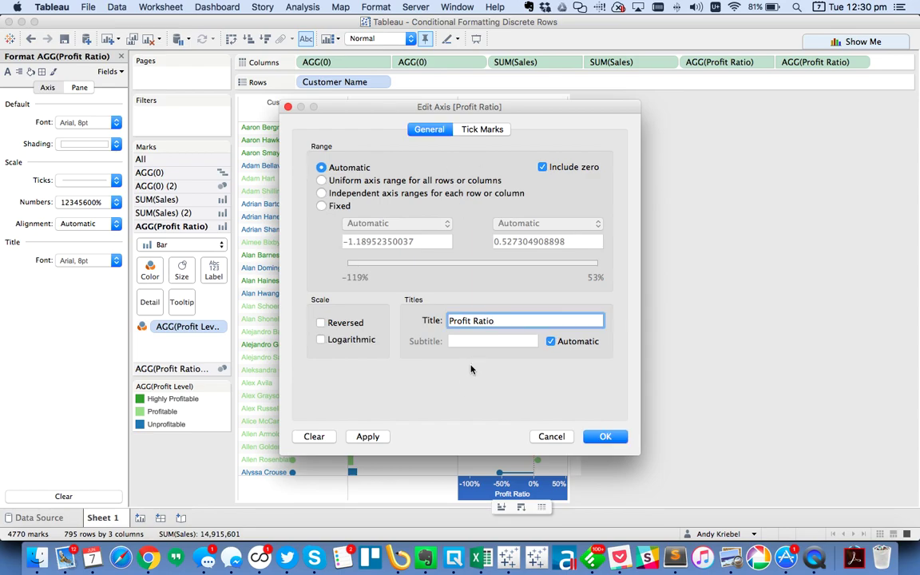
key("BackSpace")
key("BackSpace")
key("BackSpace")
key("BackSpace")
key("BackSpace")
key("BackSpace")
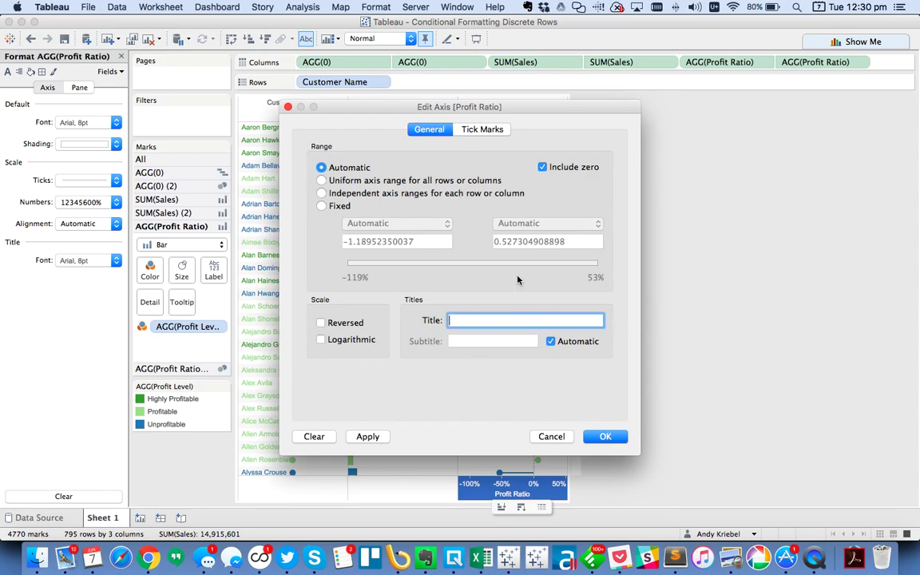
left_click(483, 129)
left_click(321, 191)
left_click(321, 261)
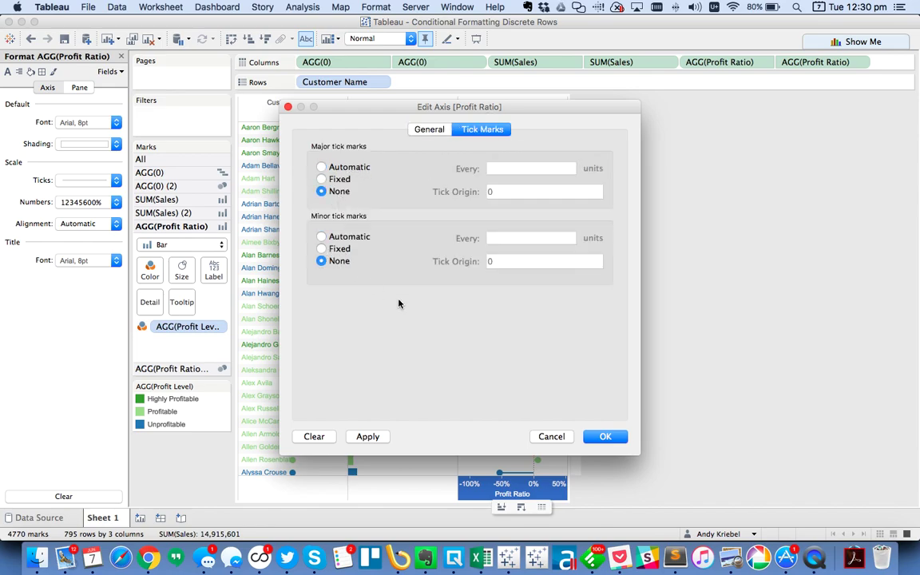
left_click(610, 438)
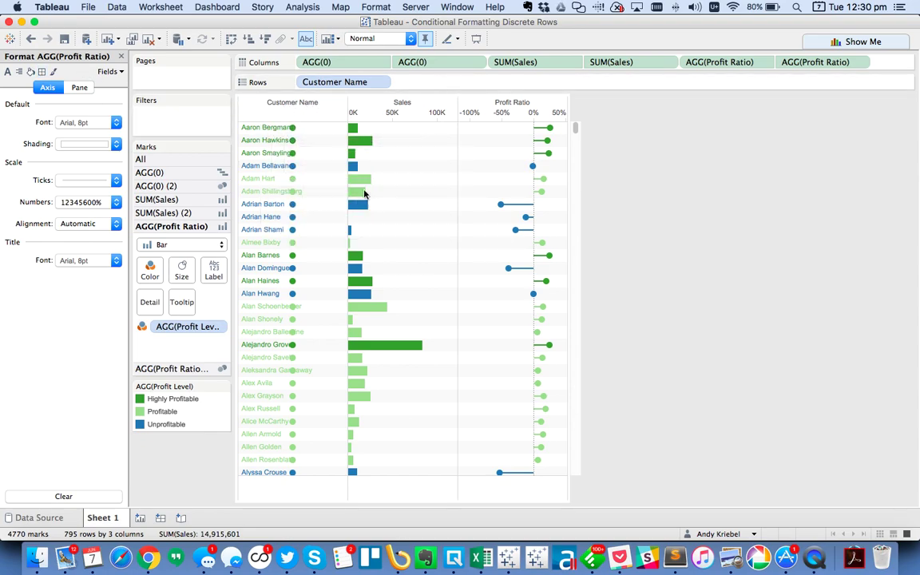
Step: Change the second AGG(0) marks to Gantt Bar and synchronize the AGG(0) axes
left_click(319, 64)
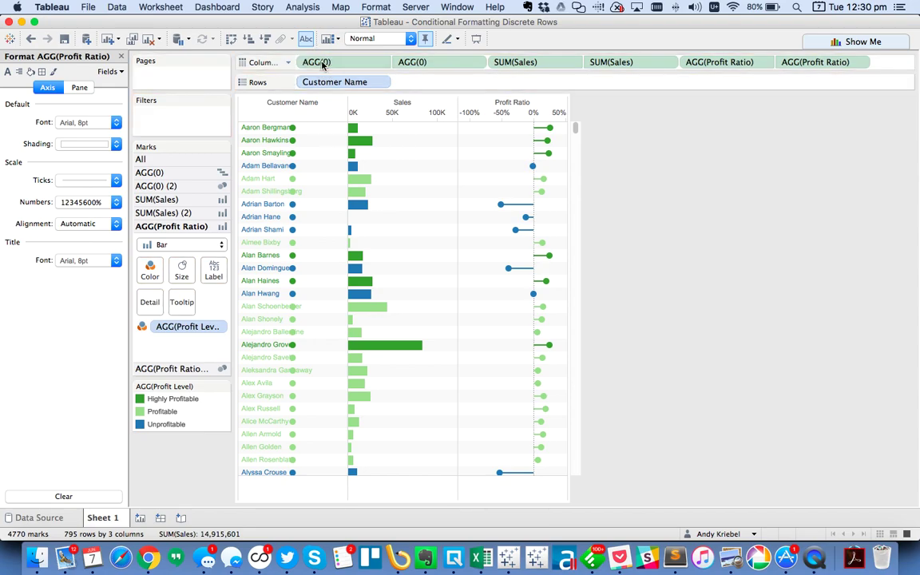
left_click(430, 64)
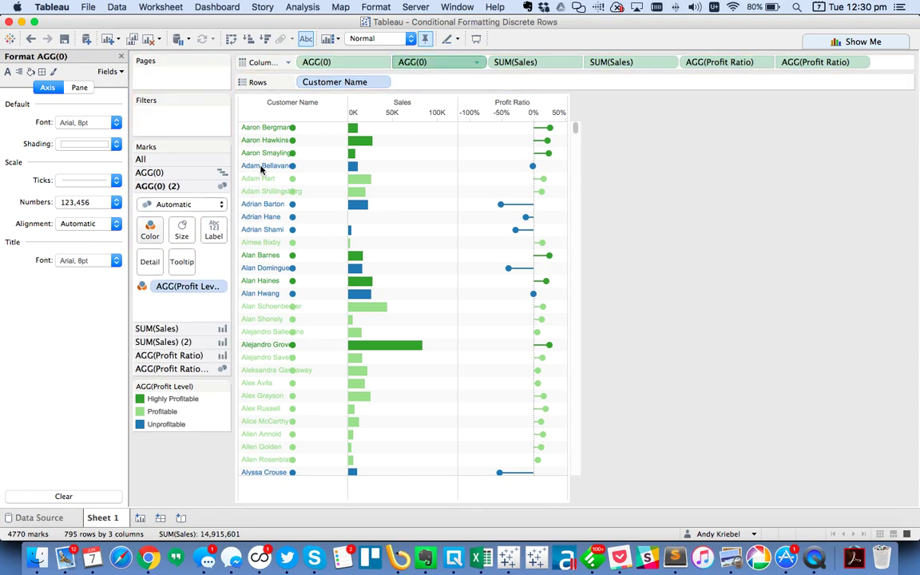
left_click(163, 205)
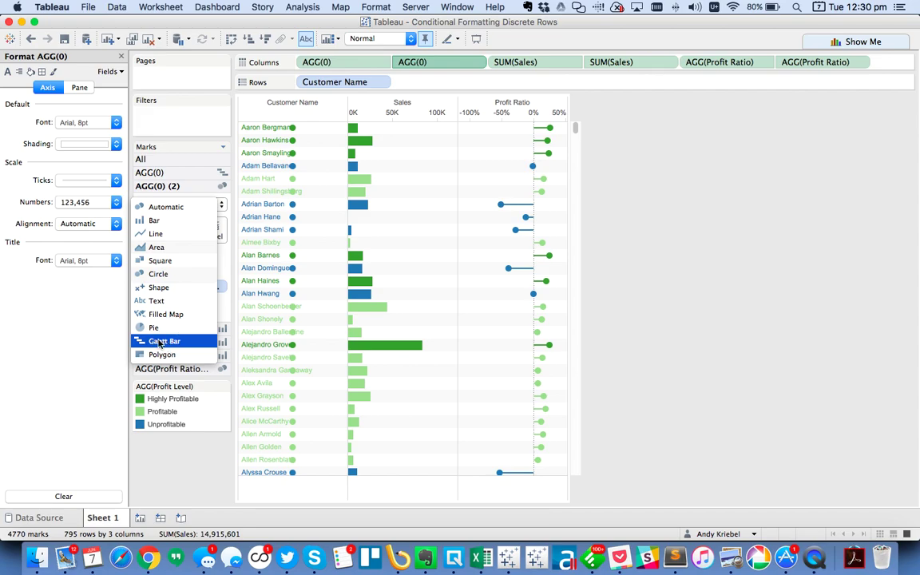
left_click(166, 342)
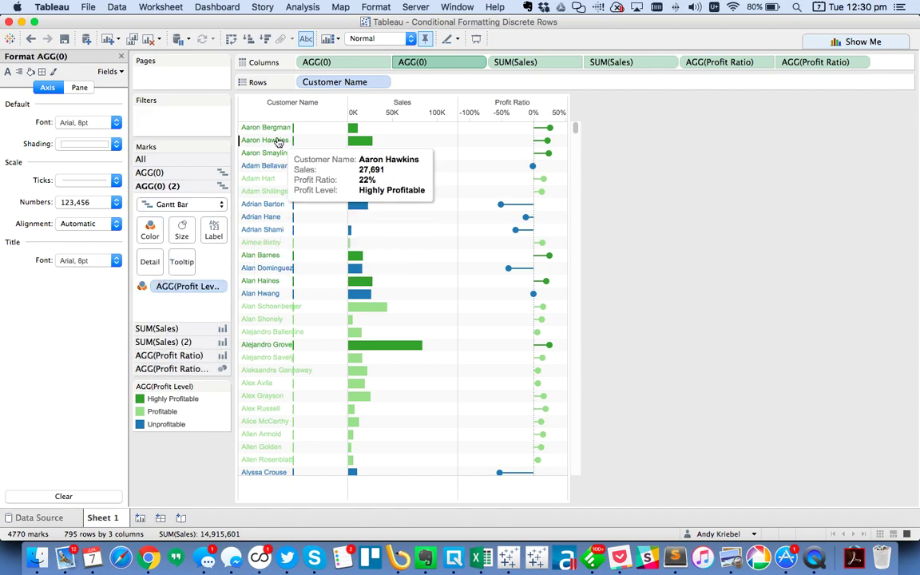
right_click(286, 112)
left_click(317, 187)
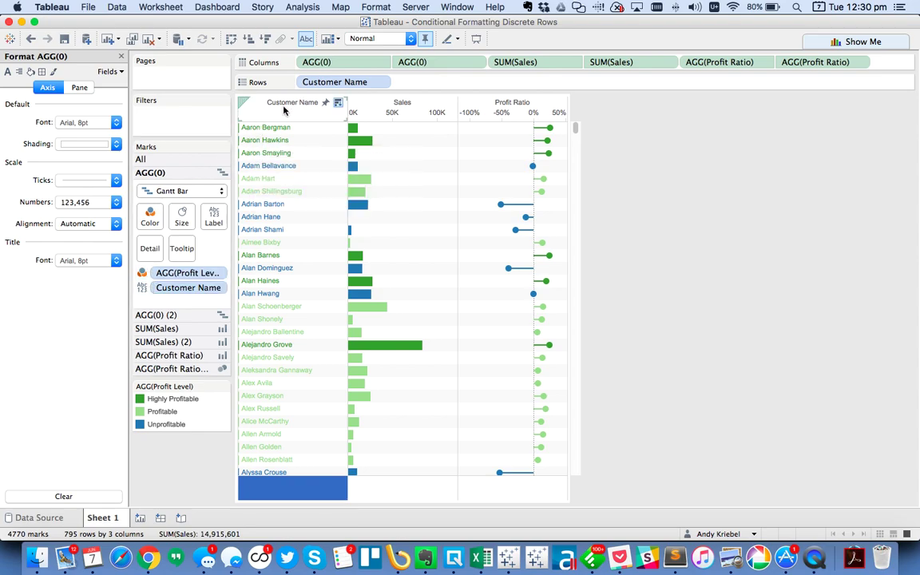
Step: Set the Gantt bars' colour transparency to 0%
left_click(288, 102)
left_click(159, 230)
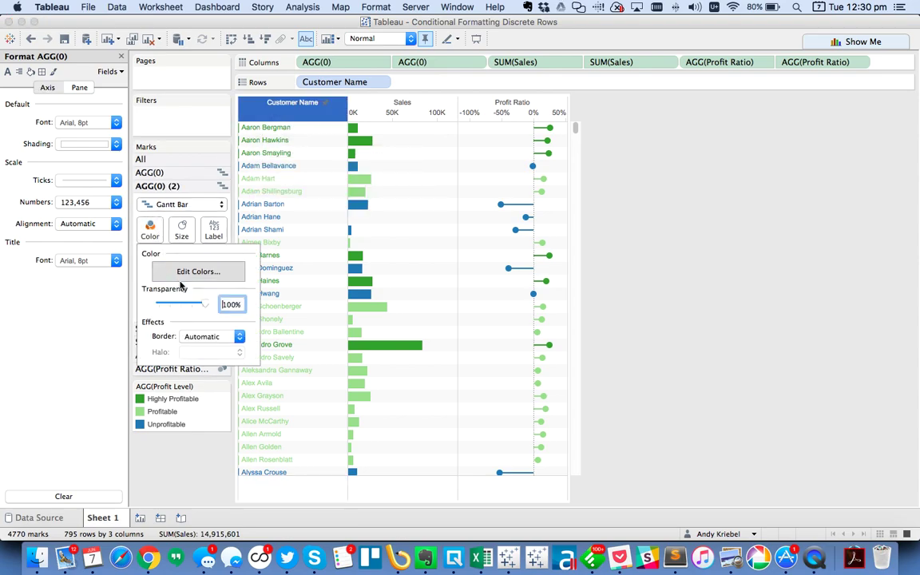
left_click_drag(204, 303, 134, 314)
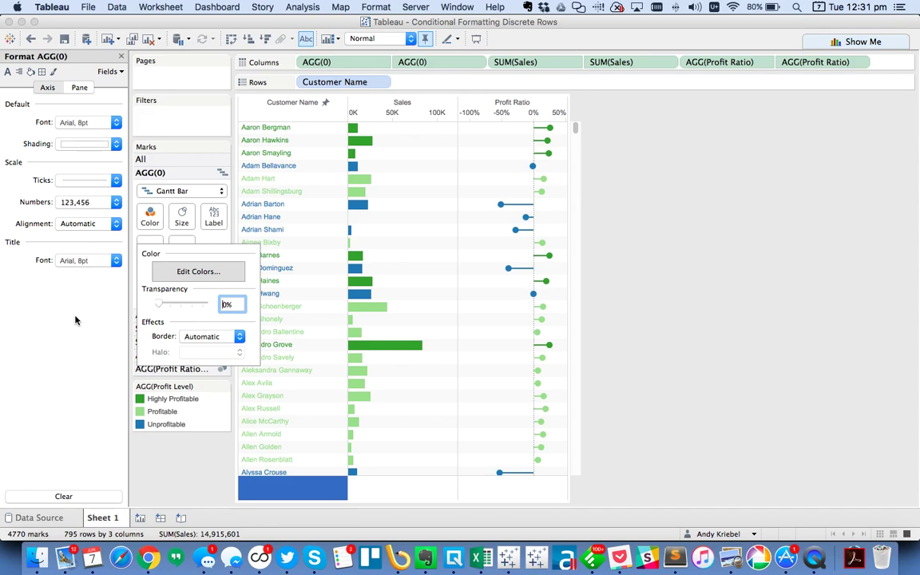
left_click(134, 314)
Step: Close the Format pane and deselect everything in the view
left_click(120, 56)
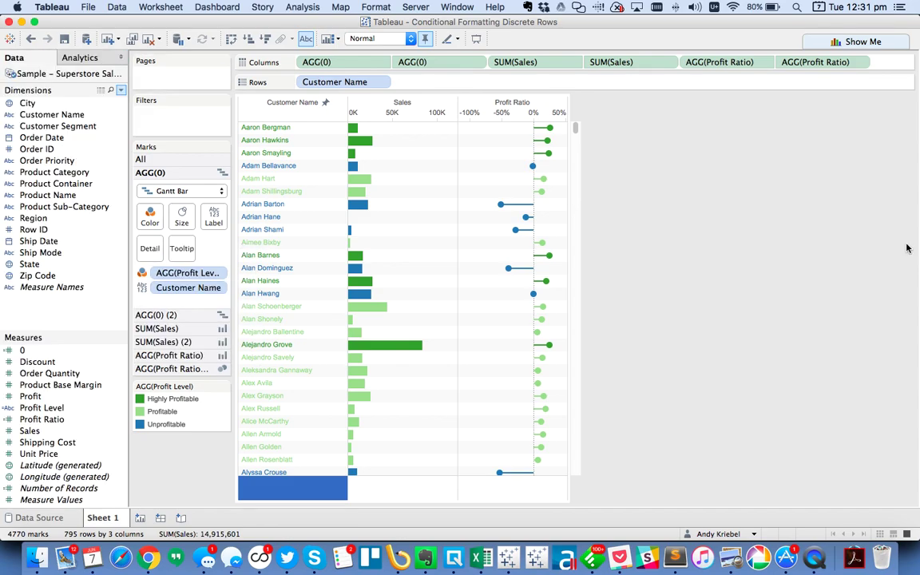
left_click(801, 264)
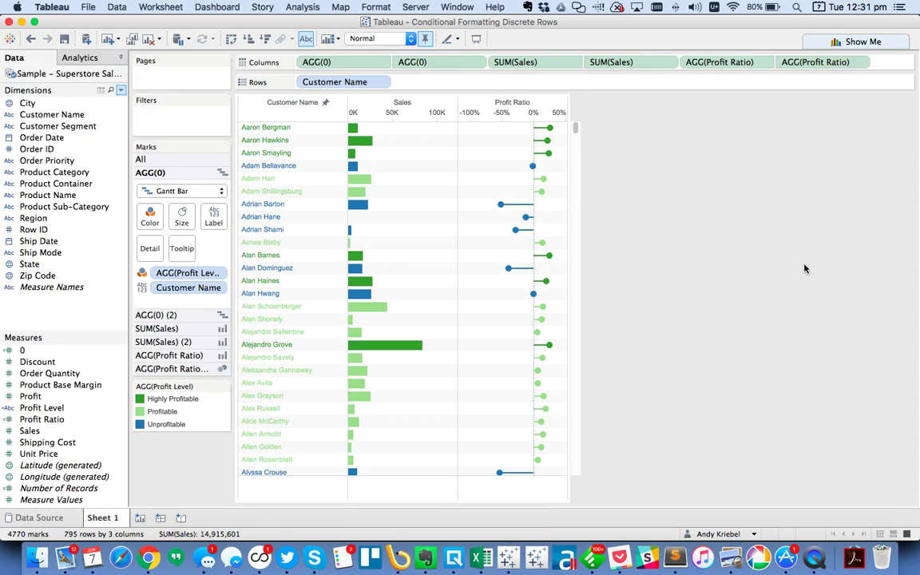